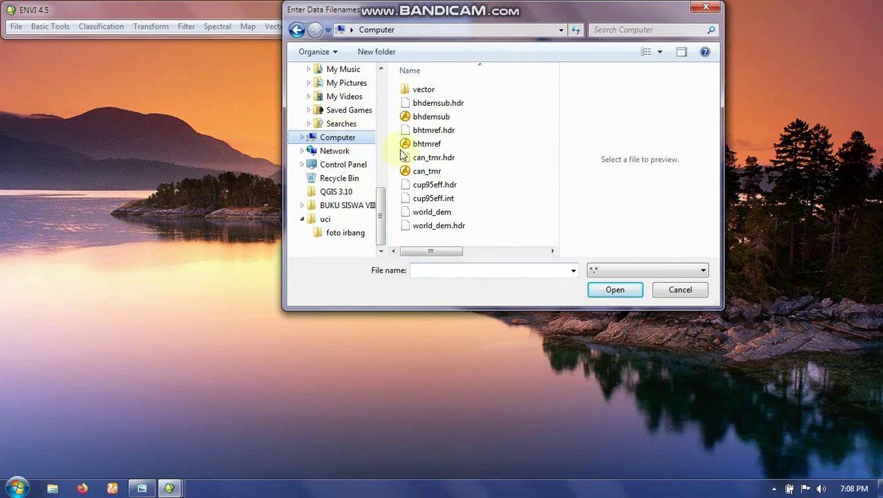
Browse to the ENVI-Penginderaan Jauh 2020-2021 folder on Local Disk (G:) as the location for the input images
double_click(474, 233)
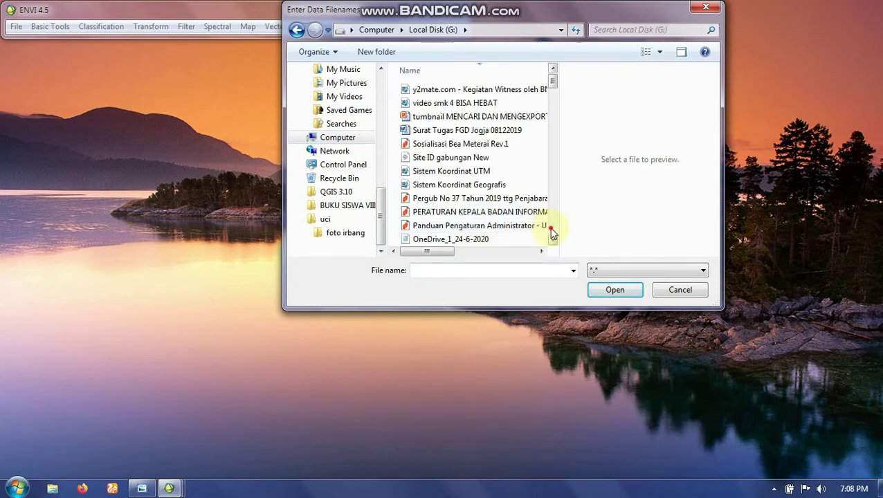
click(550, 230)
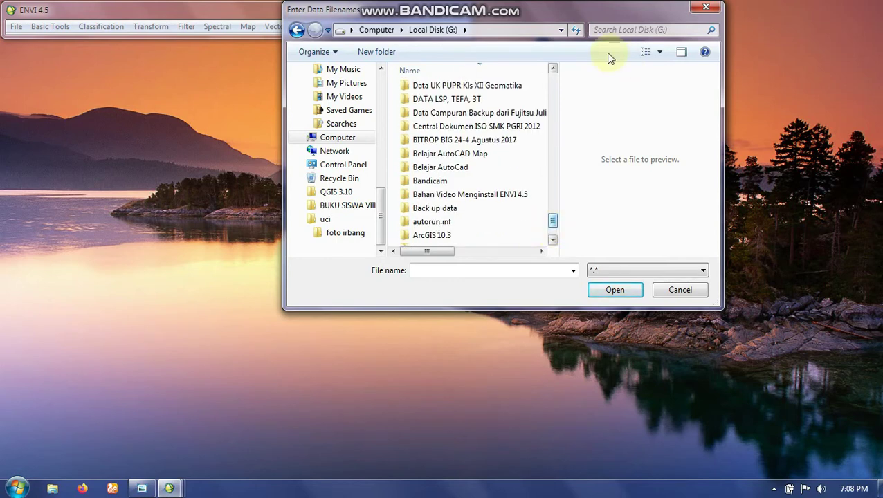
click(426, 269)
text(E)
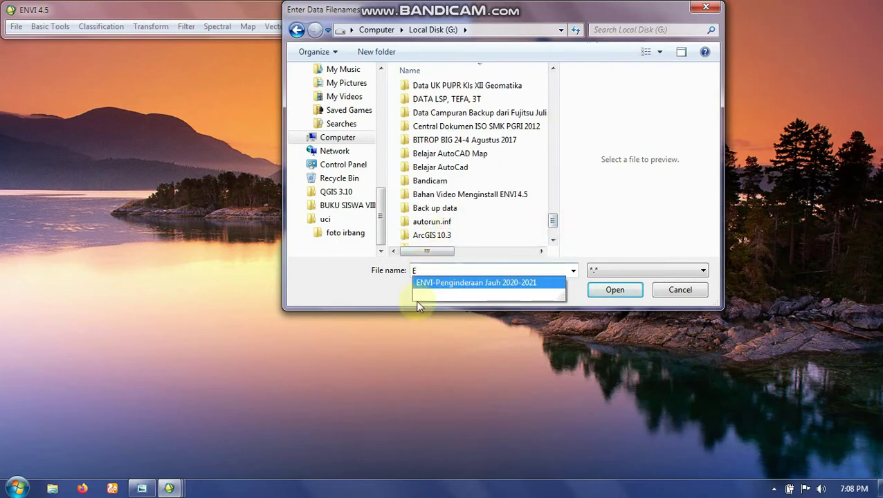
click(418, 289)
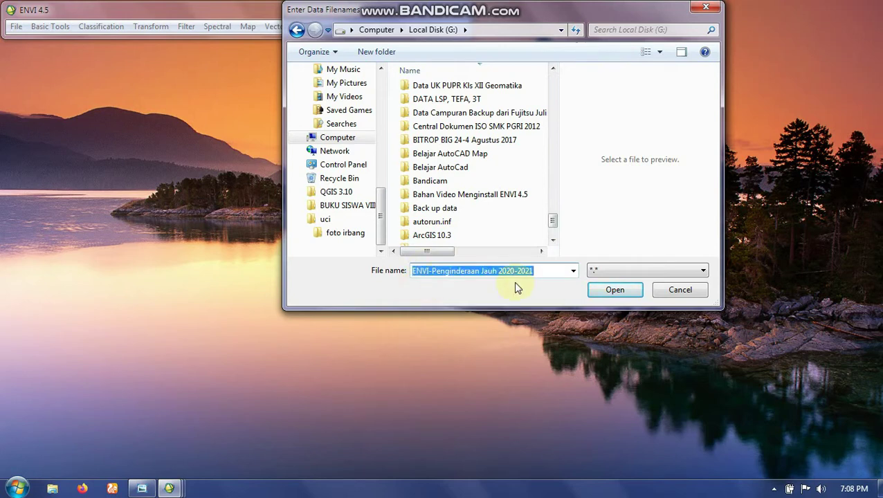
click(600, 284)
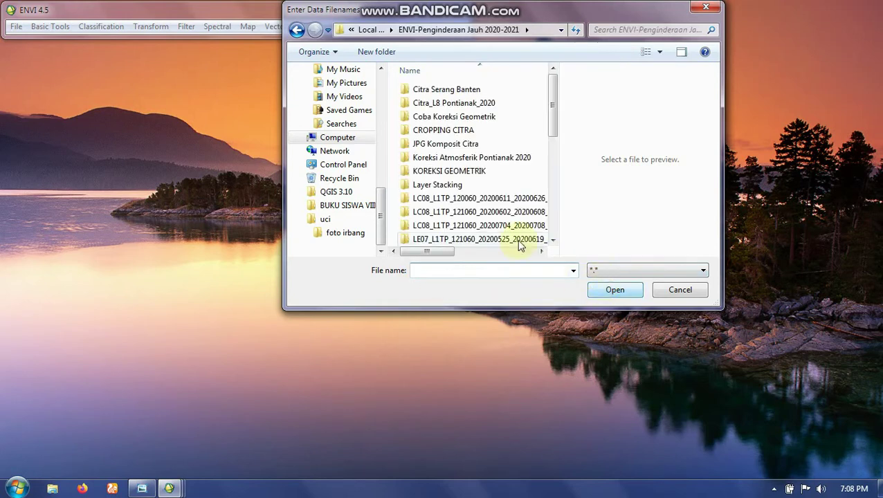
Open the Landsat 8 scene folder whose name starts with LC08_L1TP_120060_20200611_20200626
drag(543, 250, 542, 250)
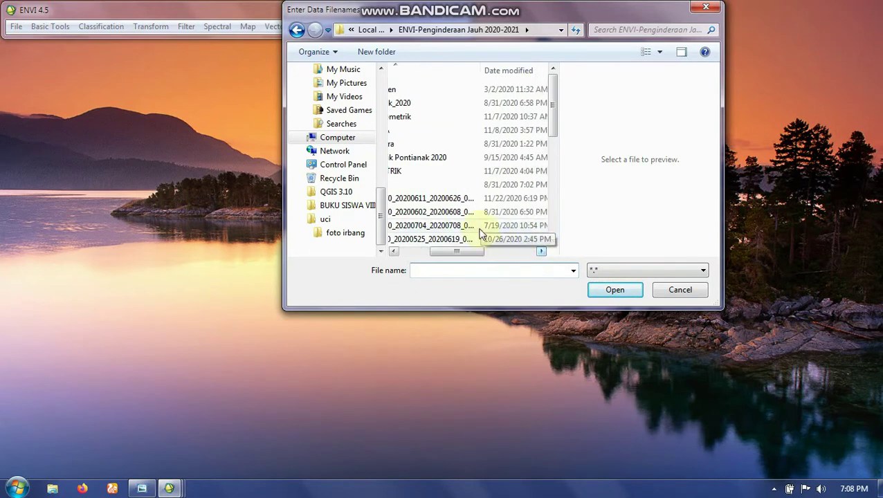
drag(456, 252, 415, 270)
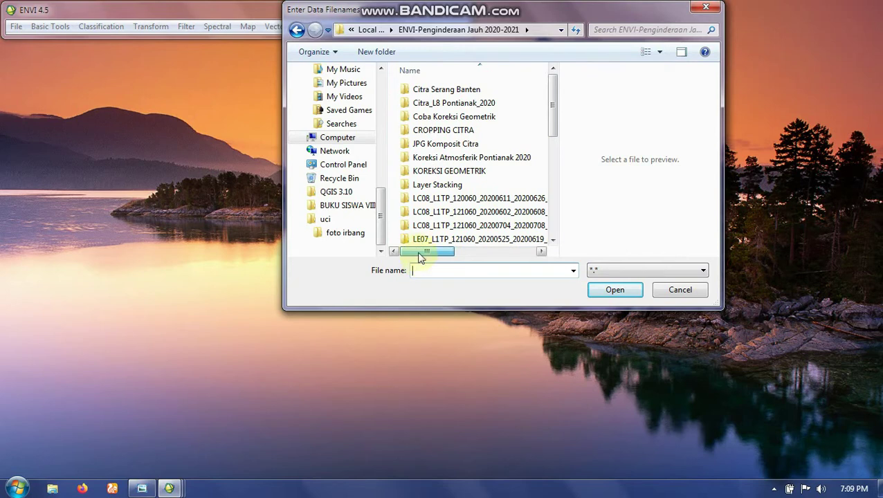
click(424, 199)
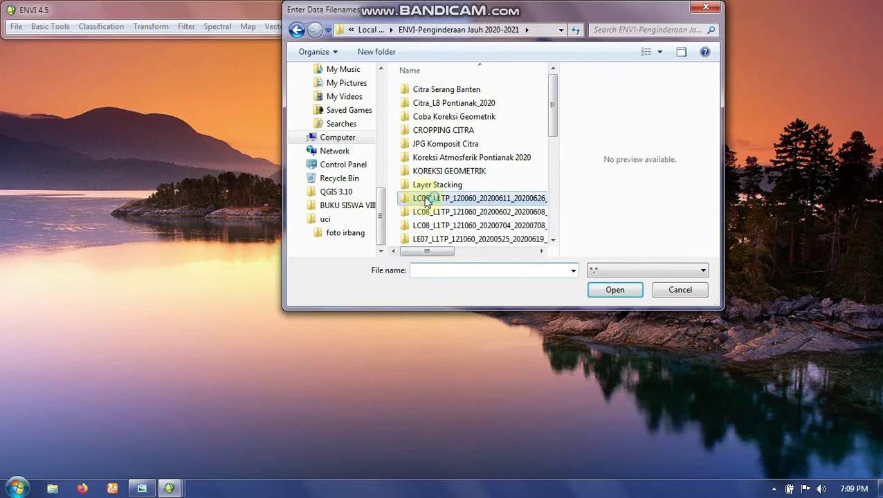
double_click(427, 199)
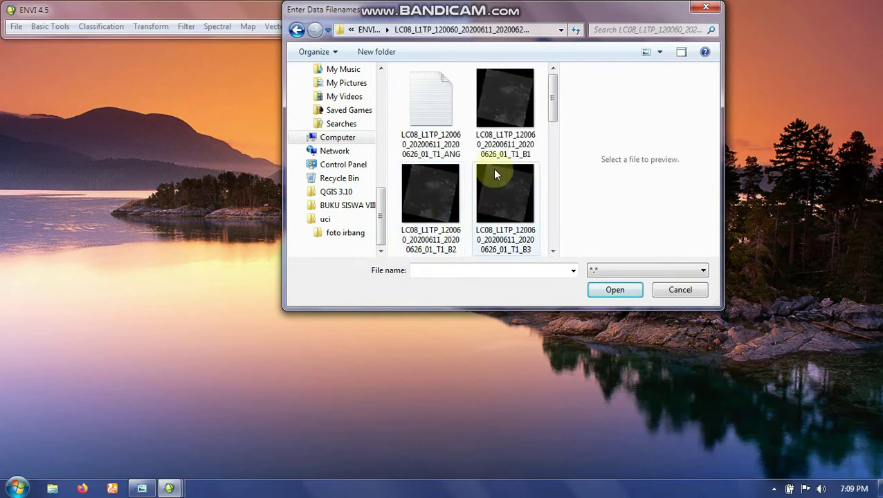
Select the scene's band images B1 through B11 and load them into the Available Bands List
click(504, 124)
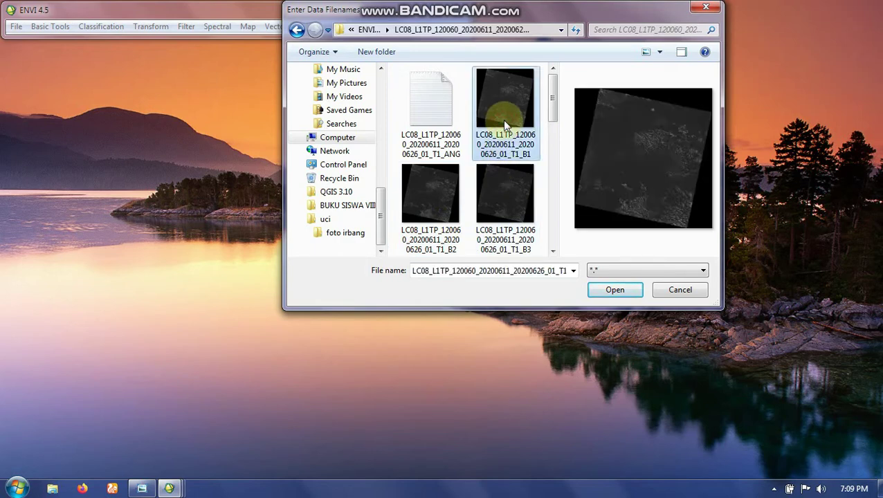
key(shift+Down)
key(shift+Down)
key(shift+Down)
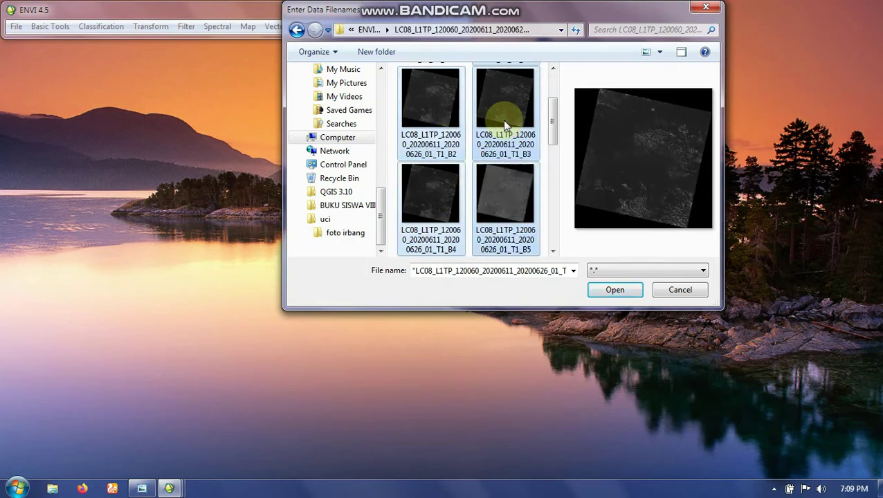
key(shift+Down)
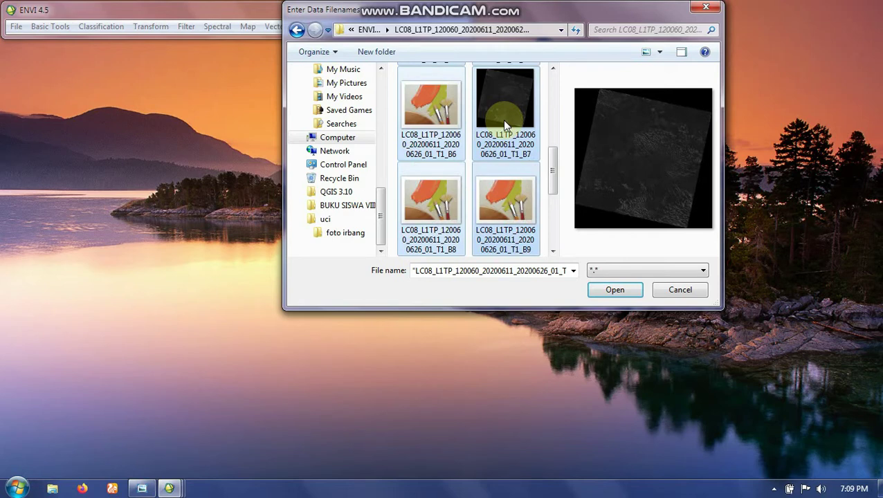
key(shift+Down)
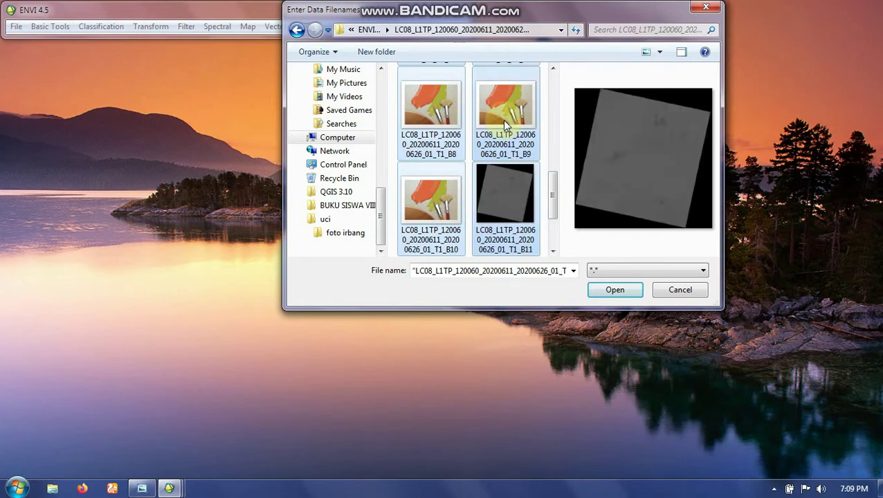
drag(552, 197, 552, 217)
click(606, 291)
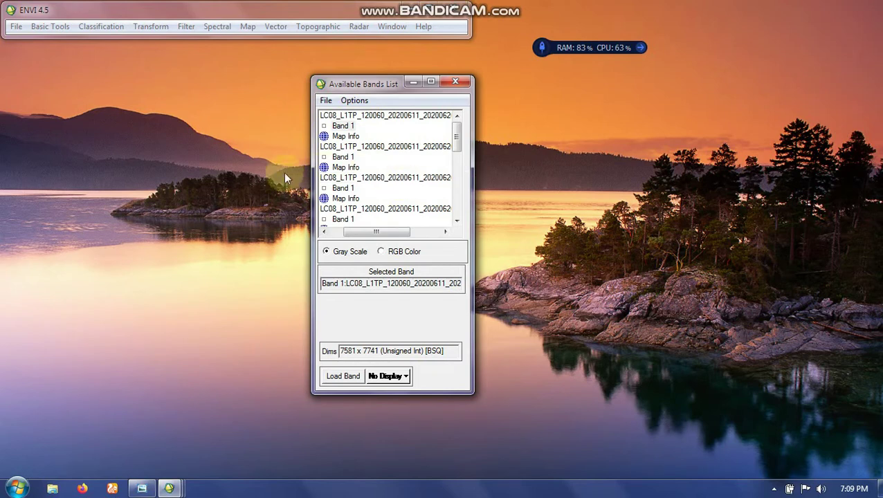
Start Layer Stacking and import all the loaded LC08_L1TP_120060 band files as its input files
click(43, 26)
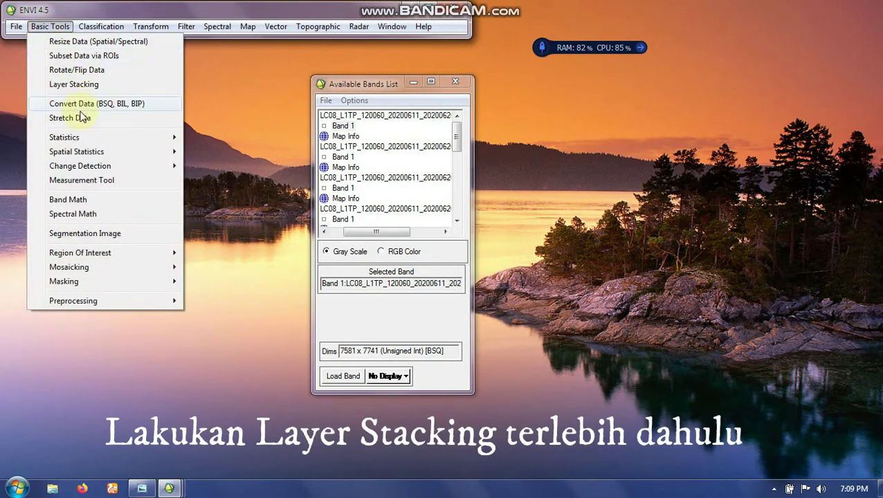
click(69, 85)
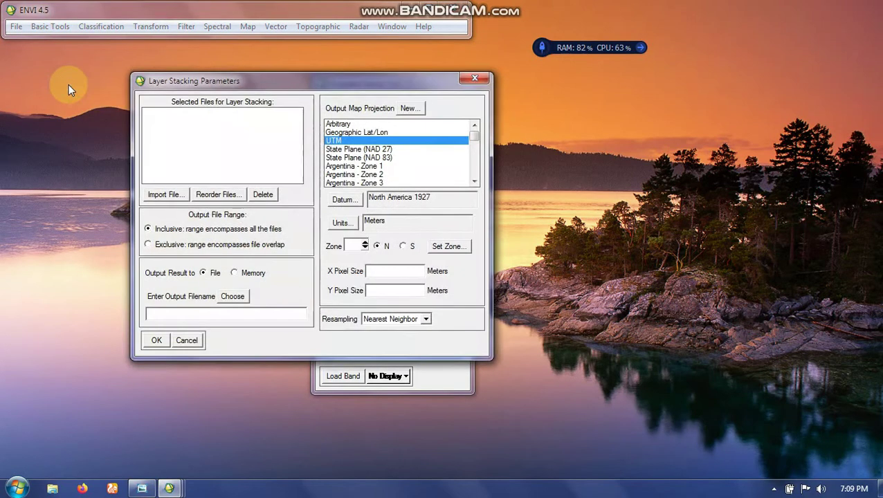
click(177, 195)
click(178, 115)
key(shift+Down)
key(shift+Down)
key(shift+Down)
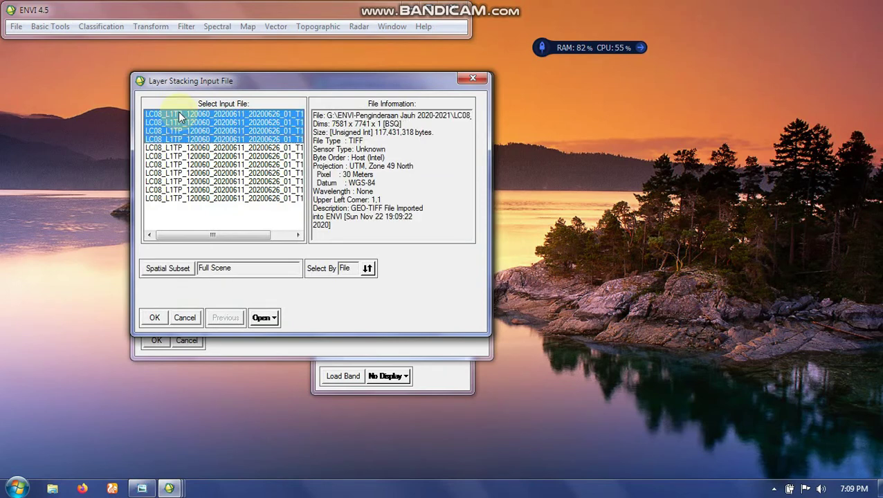
key(shift+Down)
key(shift+Down)
key(shift+Down)
key(shift+Down)
key(shift+Down)
key(shift+Down)
key(shift+Down)
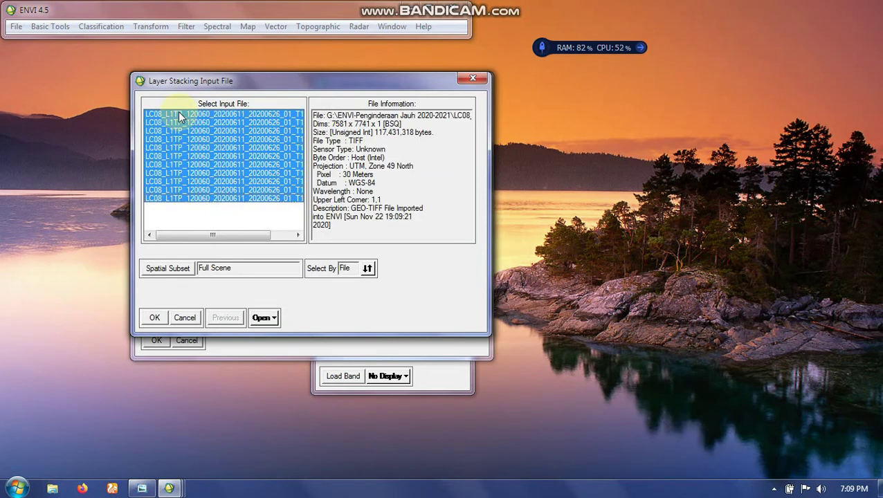
click(154, 320)
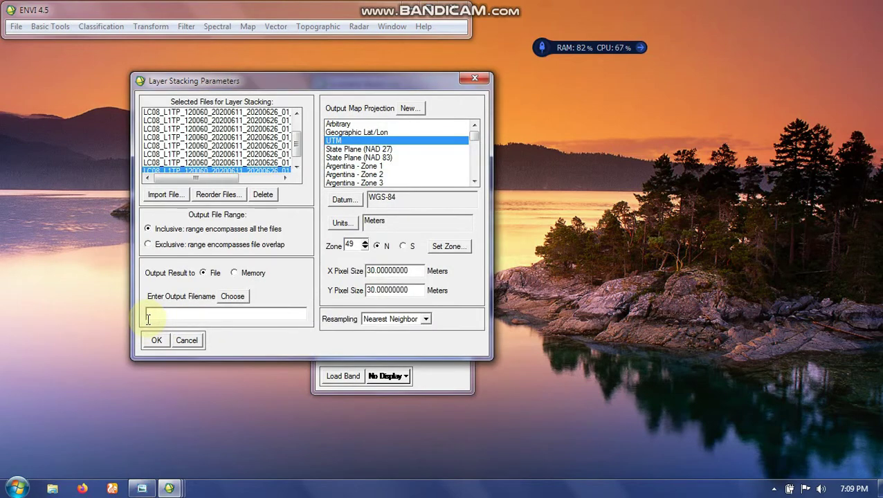
Highlight the imported band files in the list of files selected for layer stacking
click(195, 112)
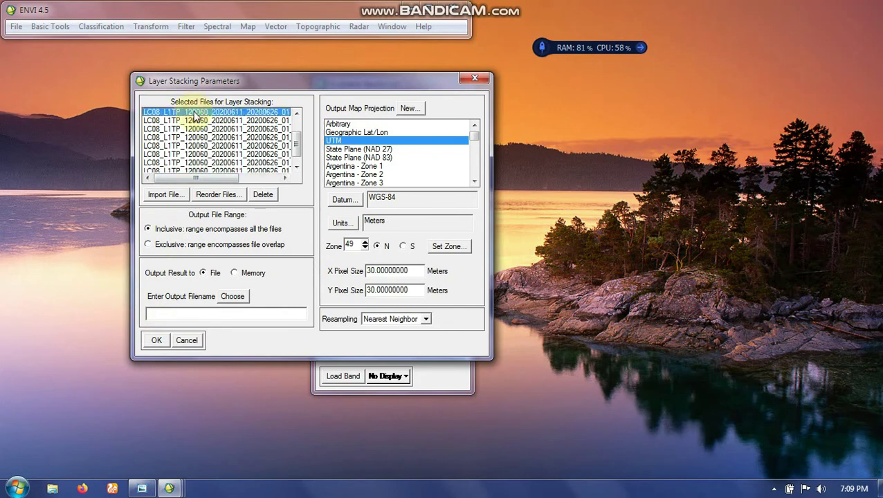
key(shift+Down)
key(shift+Down)
key(shift+Down)
key(shift+Down)
key(shift+Down)
key(shift+Down)
key(shift+Down)
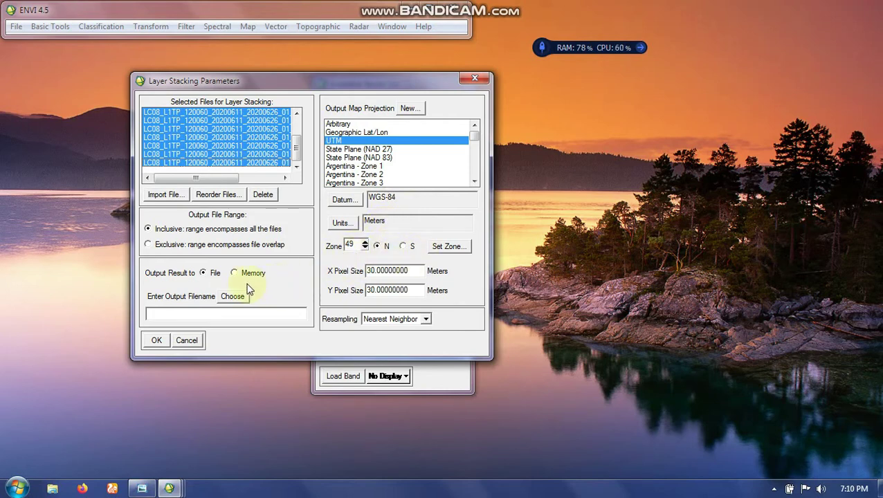
Search for envi and choose the Layer Stacking folder inside ENVI-Penginderaan Jauh 2020-2021 as the stack's output location
click(231, 298)
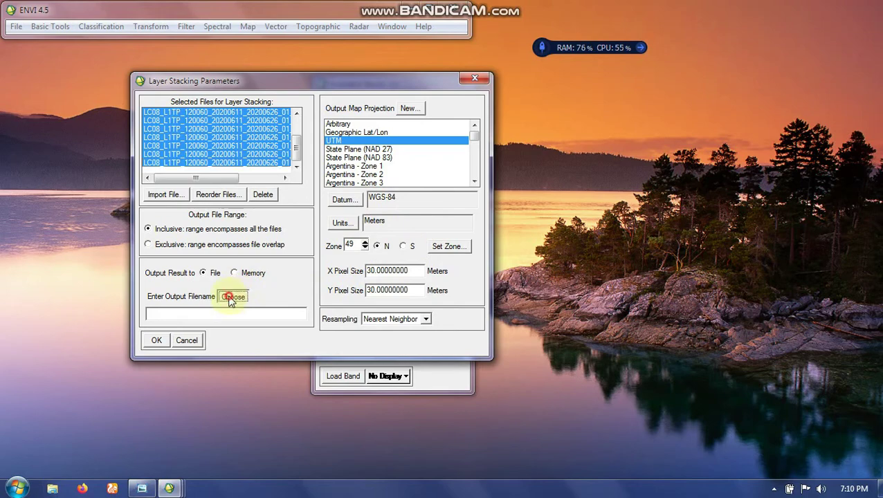
click(597, 29)
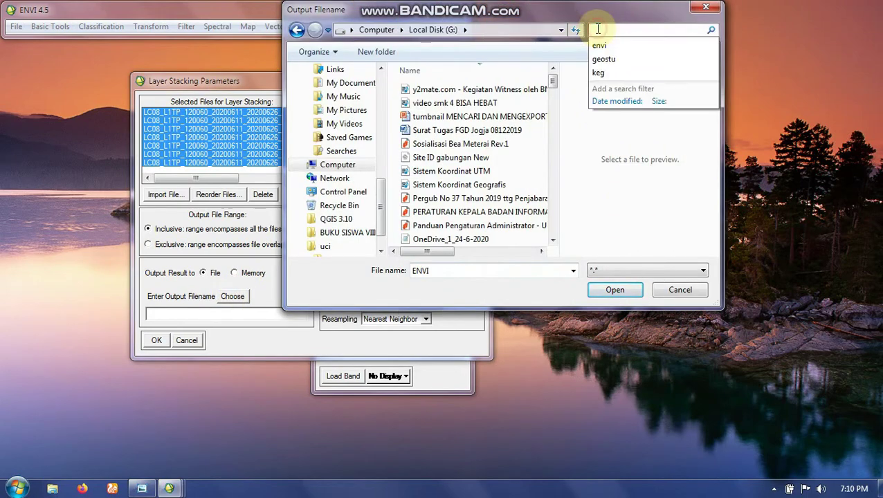
click(598, 46)
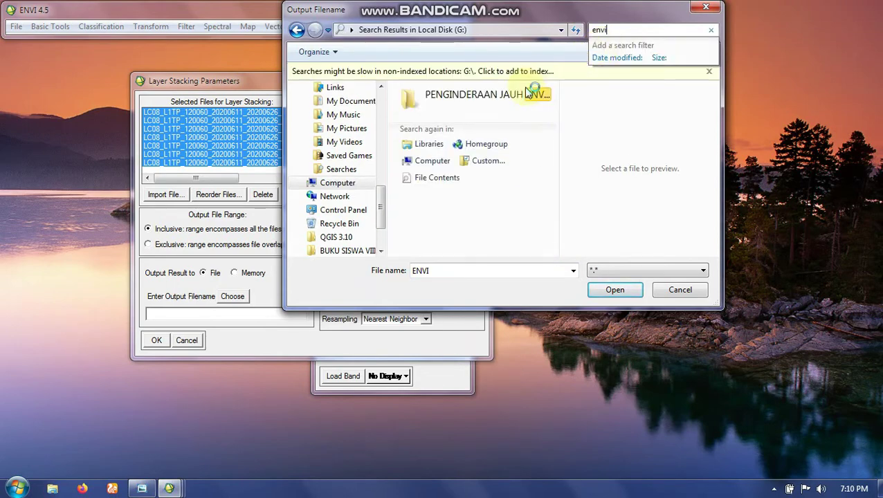
double_click(482, 126)
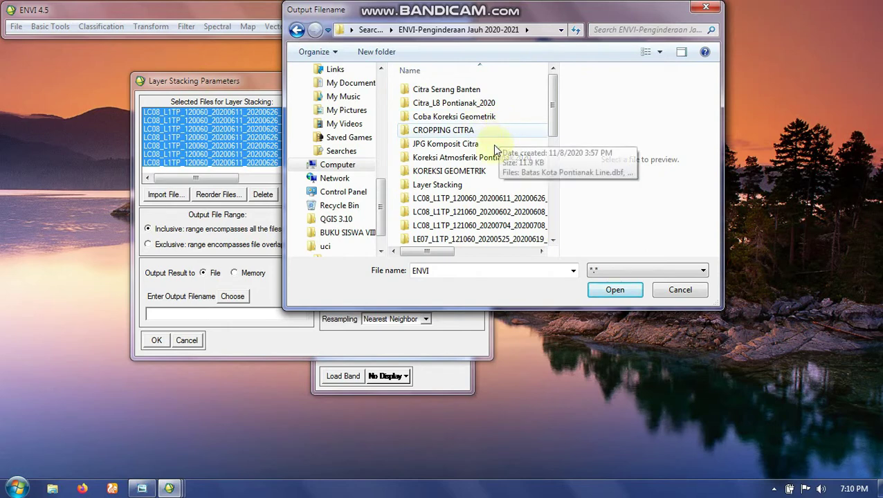
double_click(430, 185)
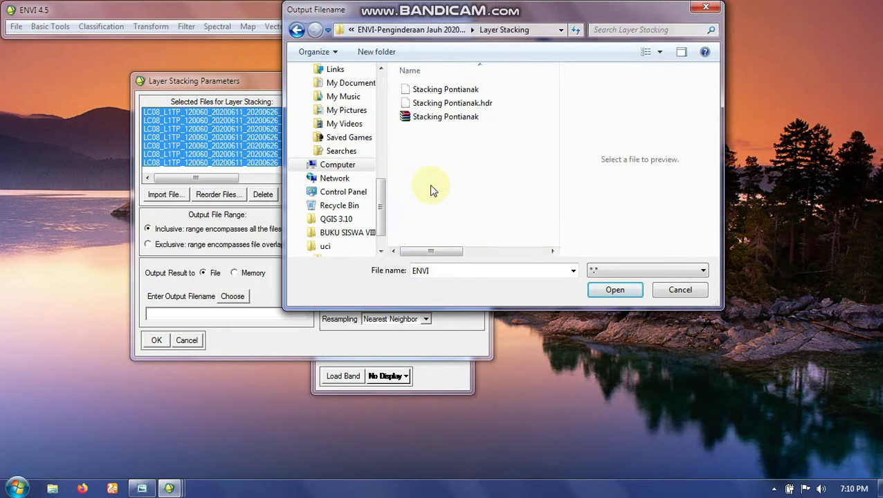
double_click(442, 270)
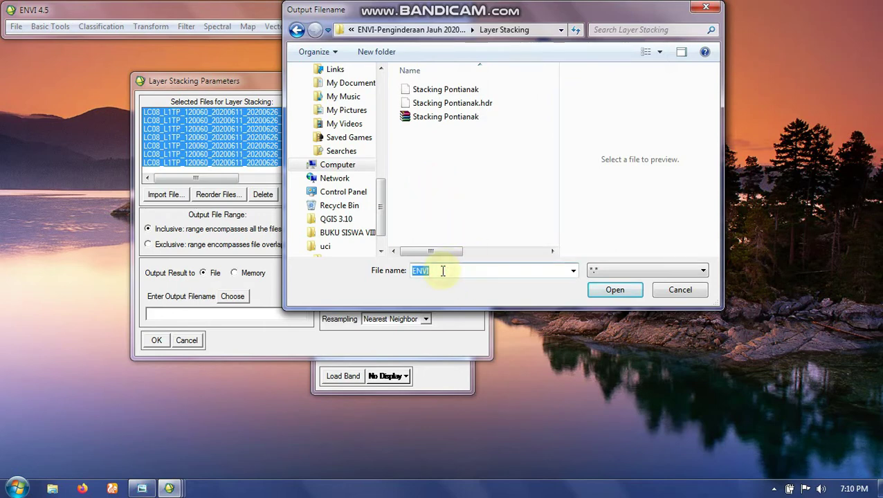
text(sTACKING)
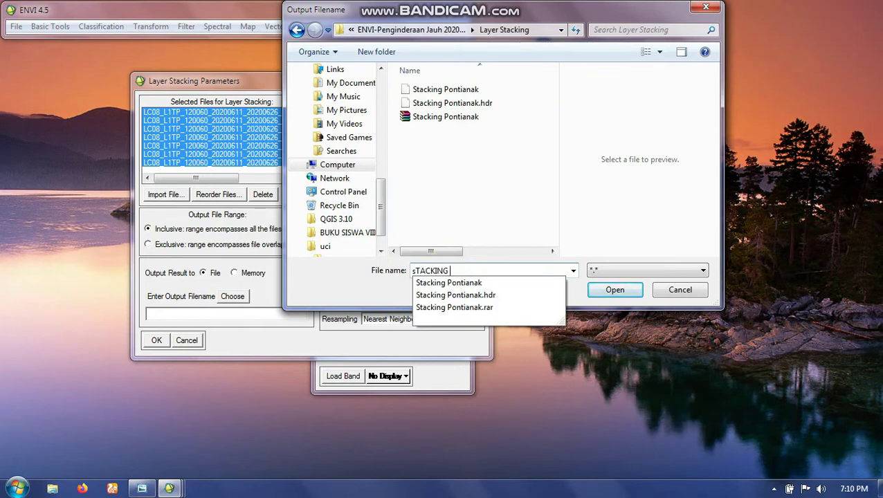
text( s)
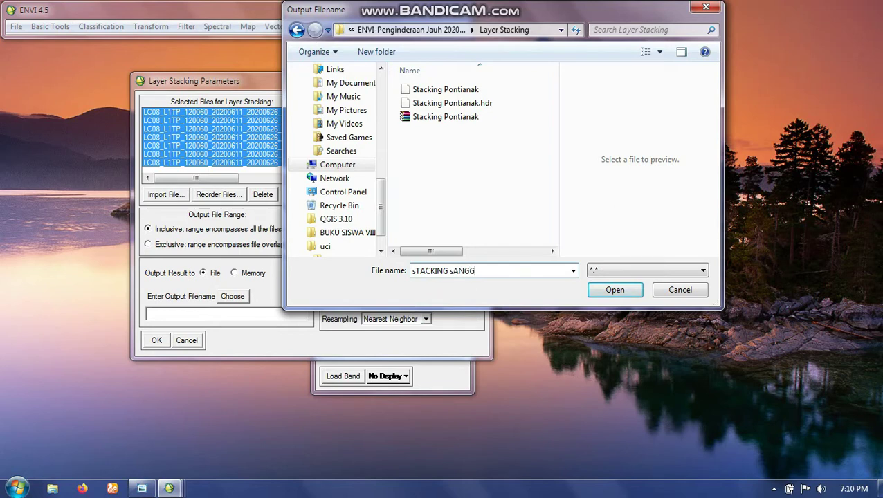
text(ANGG)
key(BackSpace)
key(BackSpace)
key(BackSpace)
key(BackSpace)
key(BackSpace)
key(BackSpace)
key(BackSpace)
key(BackSpace)
key(BackSpace)
key(BackSpace)
key(BackSpace)
key(BackSpace)
key(BackSpace)
key(BackSpace)
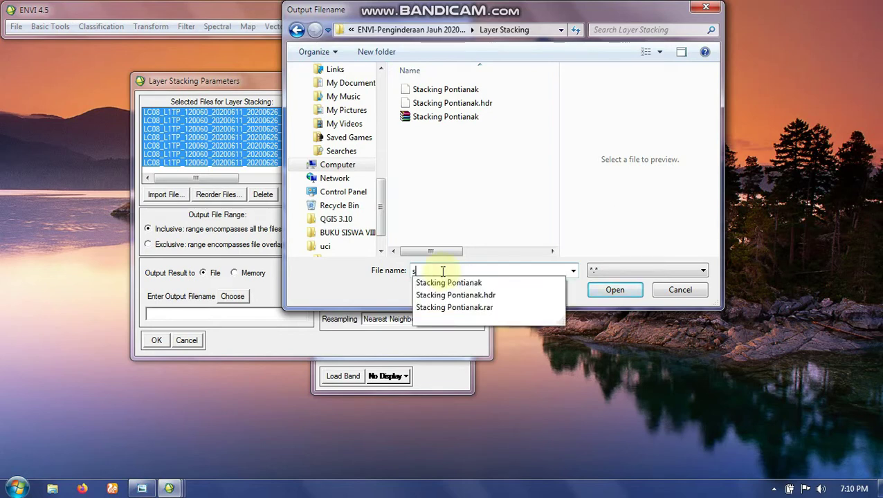
Name the output file Stacking Sanggau Sekadau and run the layer stacking
text(Stacking Sanggau Sekadau)
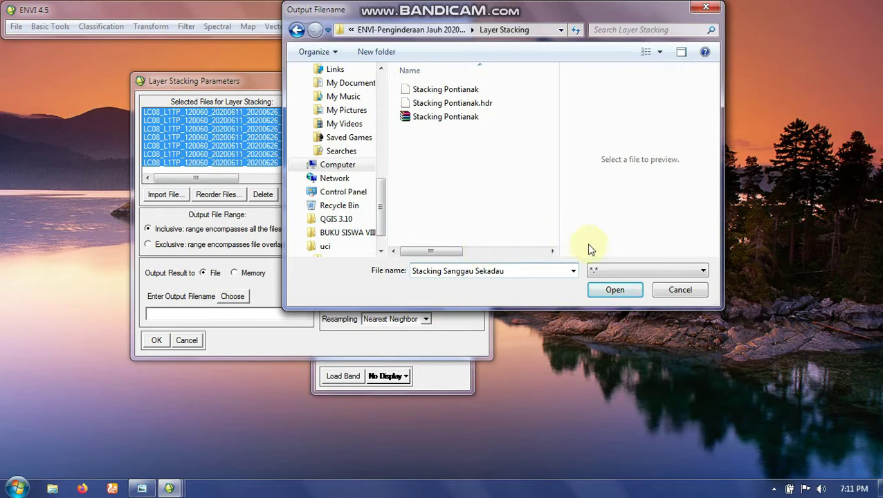
click(599, 290)
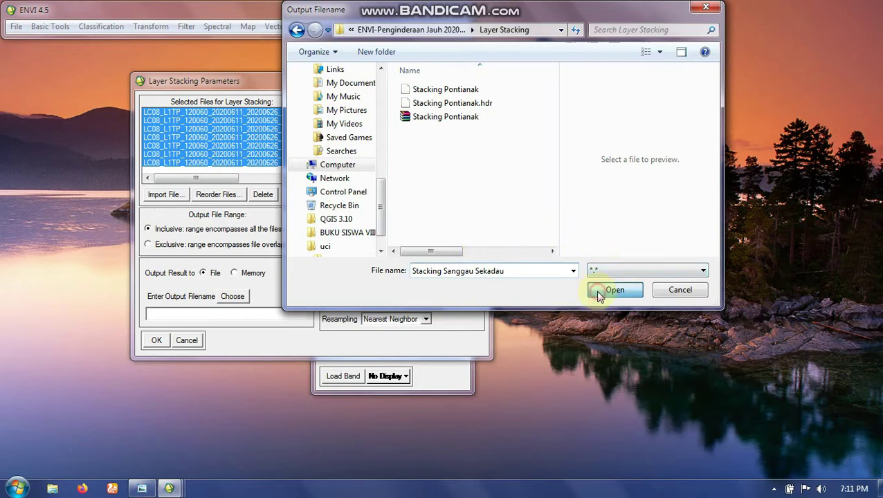
click(156, 343)
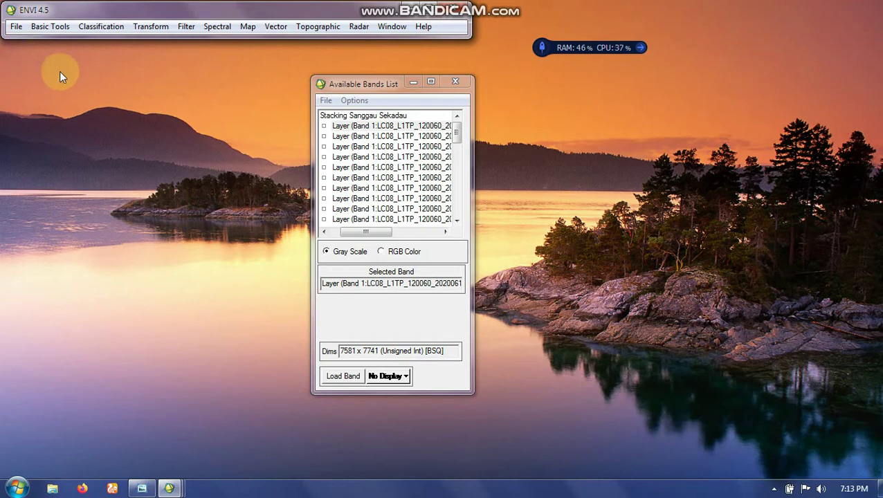
Start opening an image file and go to the Layer Stacking folder in ENVI-Penginderaan Jauh 2020-2021 by searching drive G: for envi
click(16, 27)
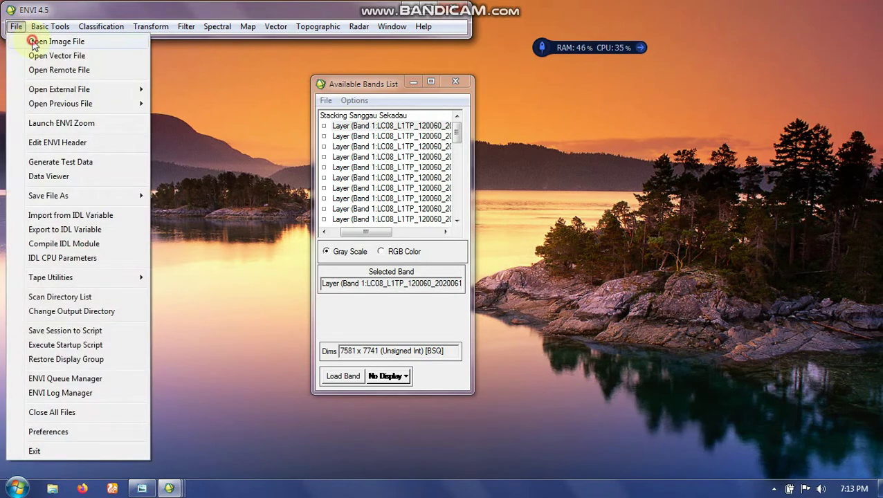
click(32, 41)
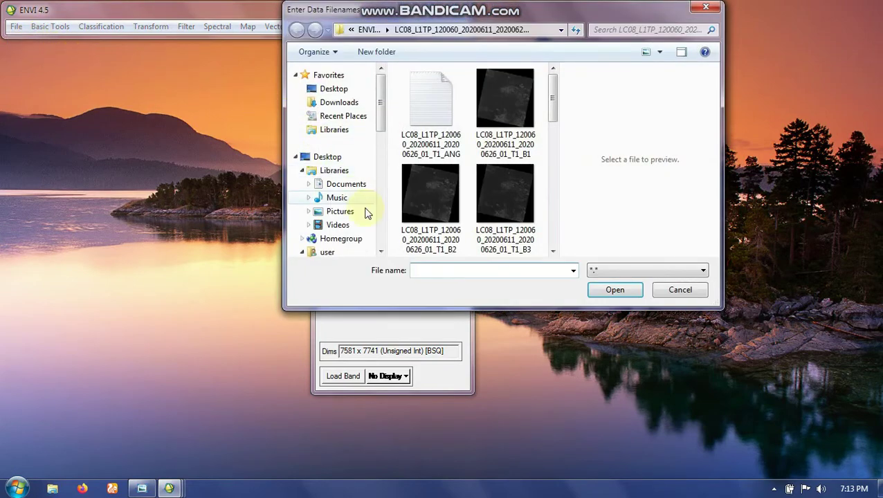
scroll(379, 253, down, 8)
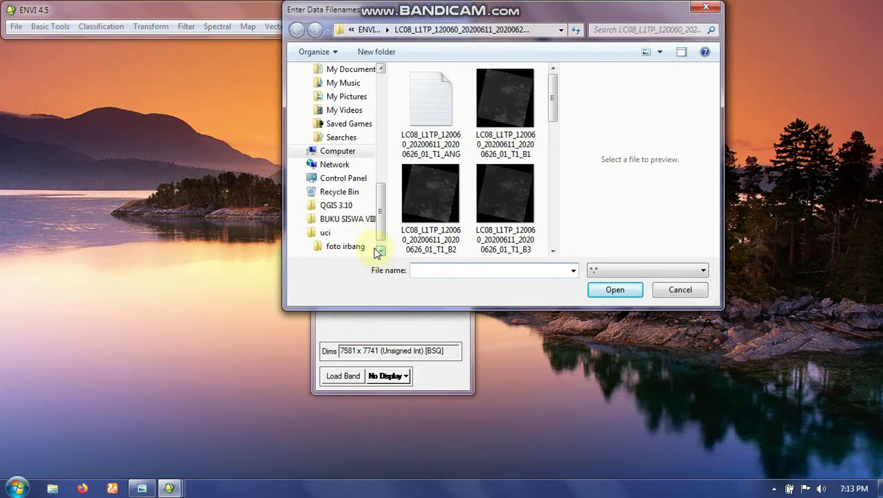
click(332, 153)
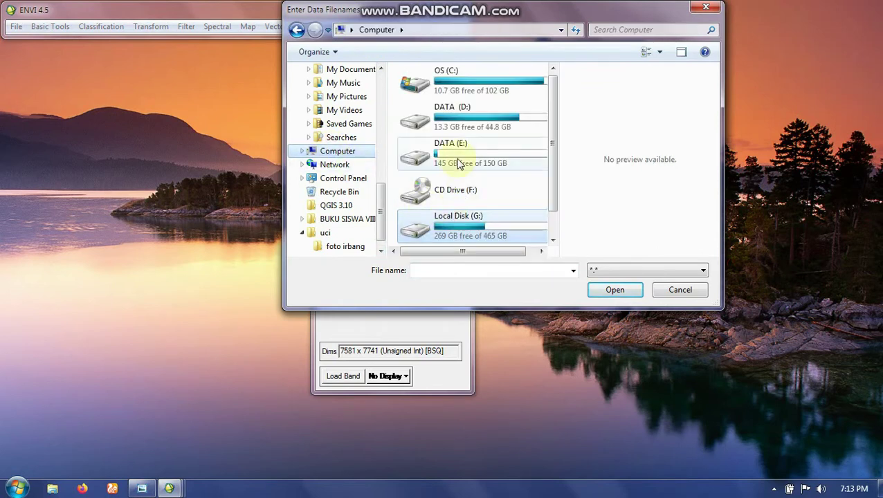
double_click(451, 224)
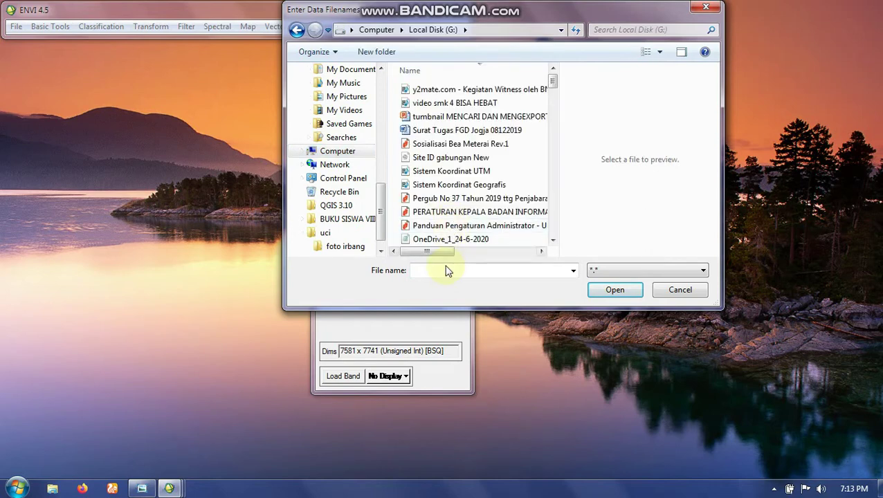
click(593, 30)
click(599, 44)
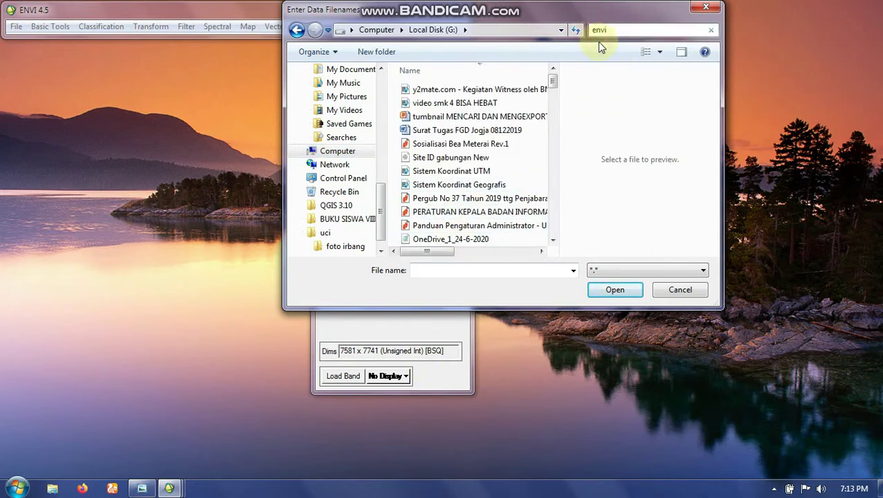
click(484, 127)
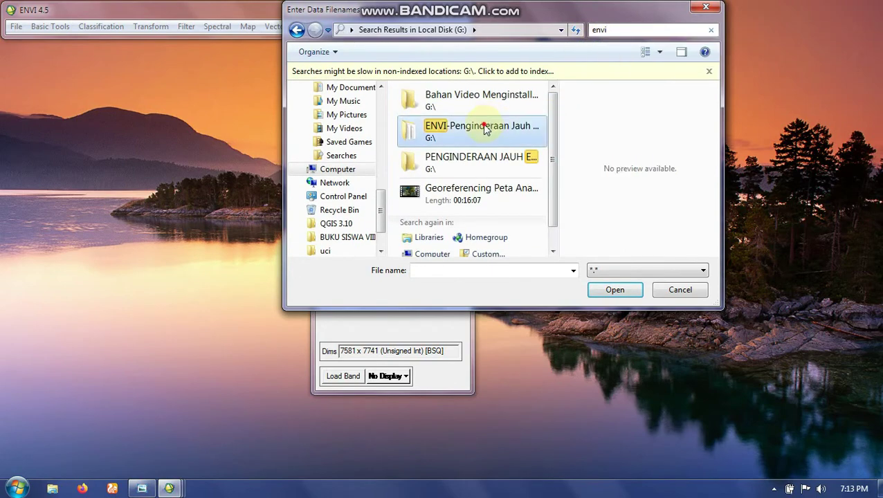
double_click(484, 128)
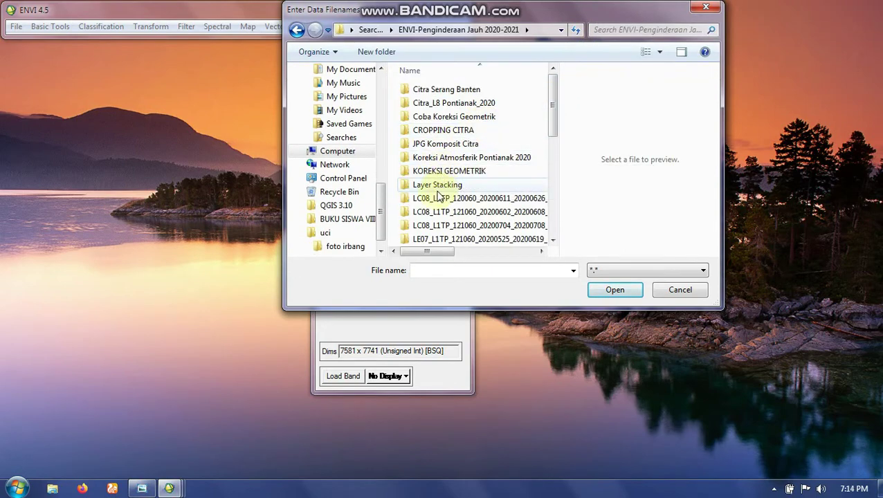
click(432, 185)
double_click(431, 185)
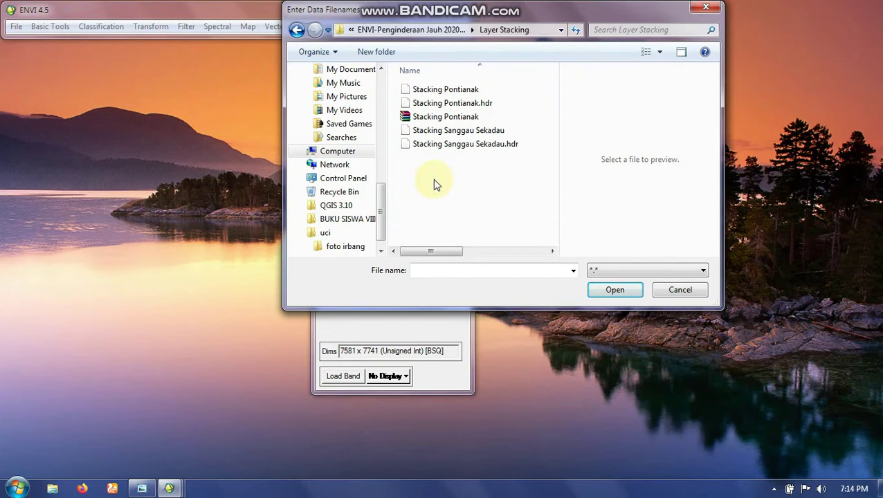
Select Stacking Pontianak together with Stacking Pontianak.hdr and open them
click(445, 90)
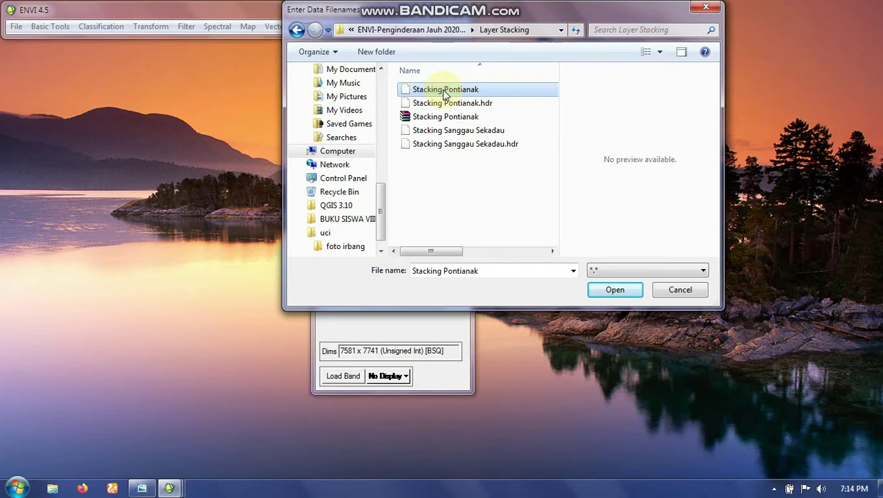
key(shift+Down)
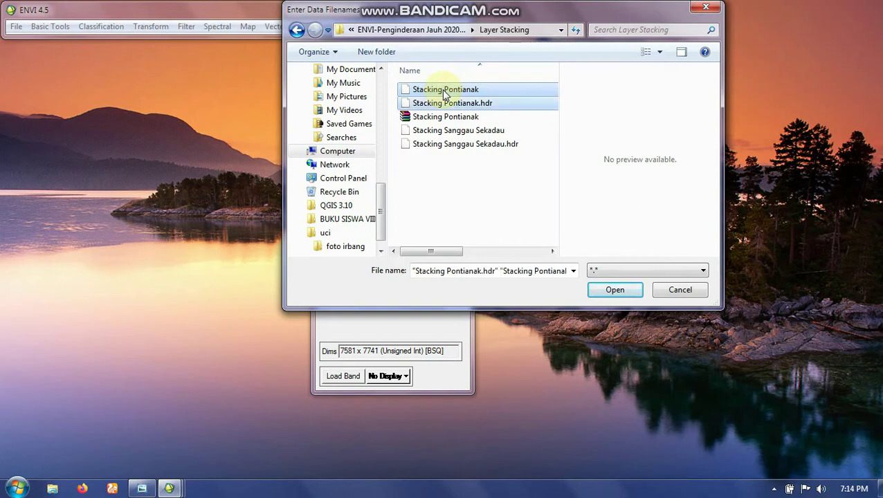
click(609, 294)
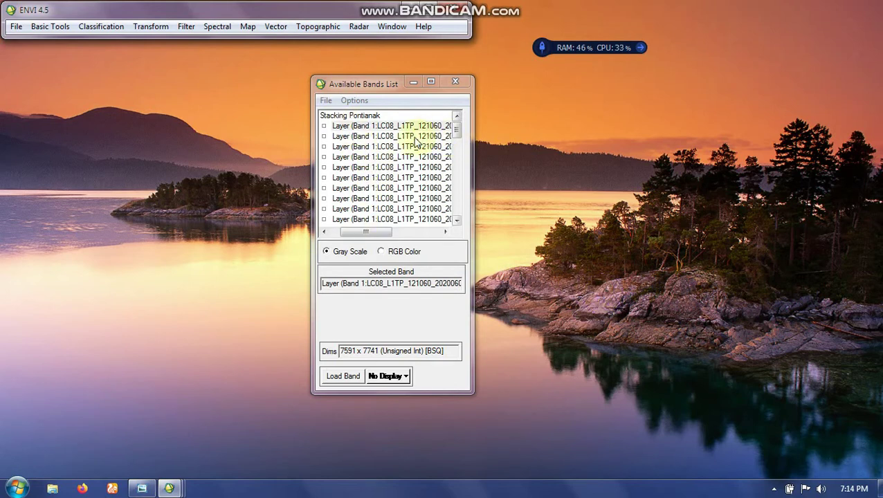
Load Stacking Pontianak as an RGB composite with B6 red, B5 green and B2 blue, and inspect several areas of it
mouse_move(457, 132)
mouse_down()
mouse_move(456, 162)
mouse_move(457, 114)
mouse_up()
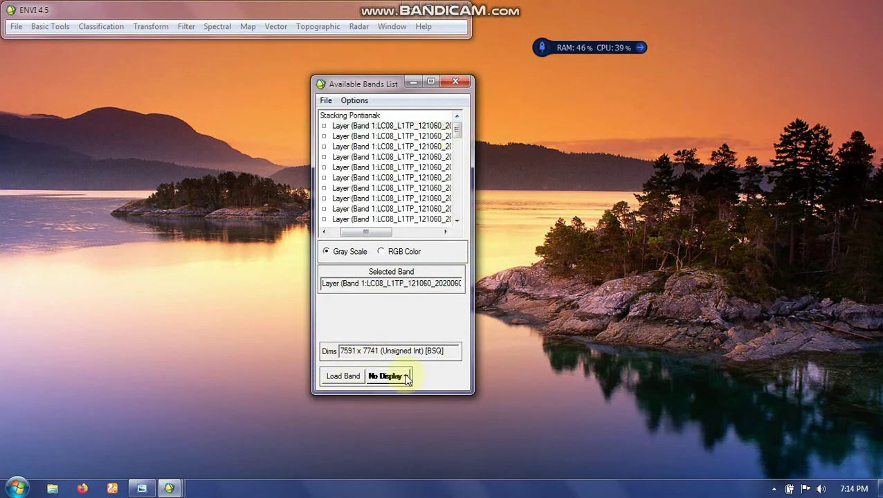
click(381, 252)
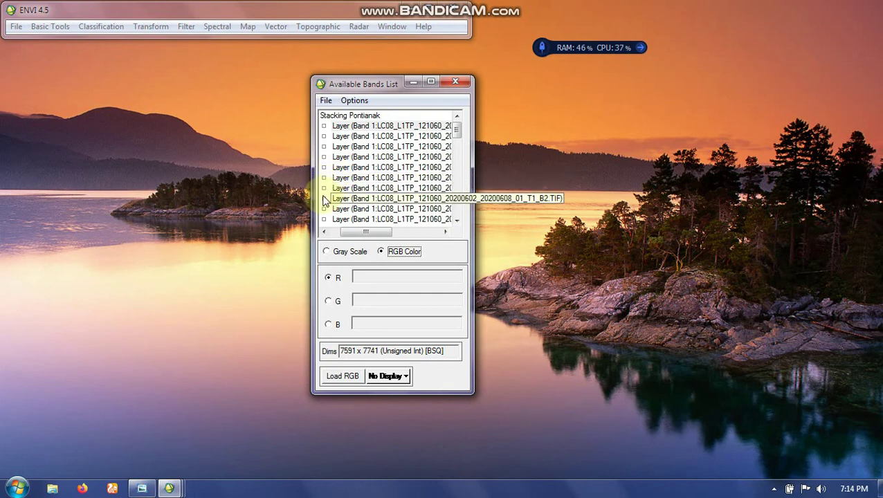
click(327, 158)
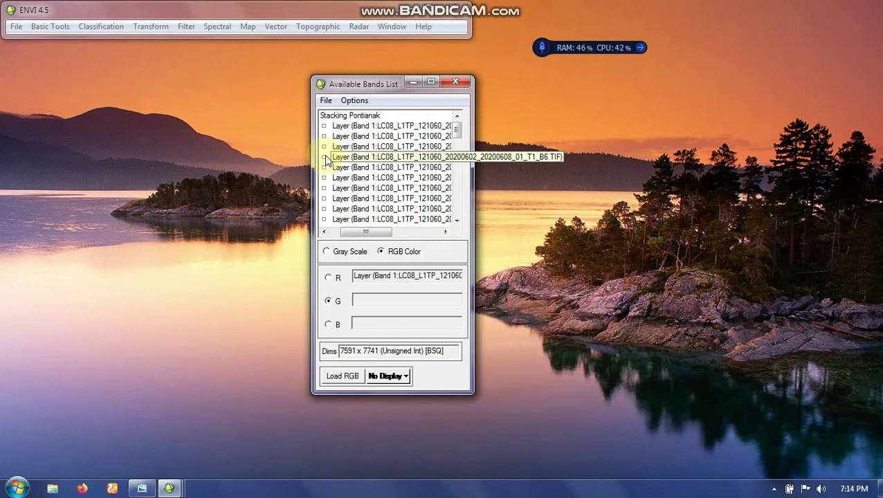
click(332, 169)
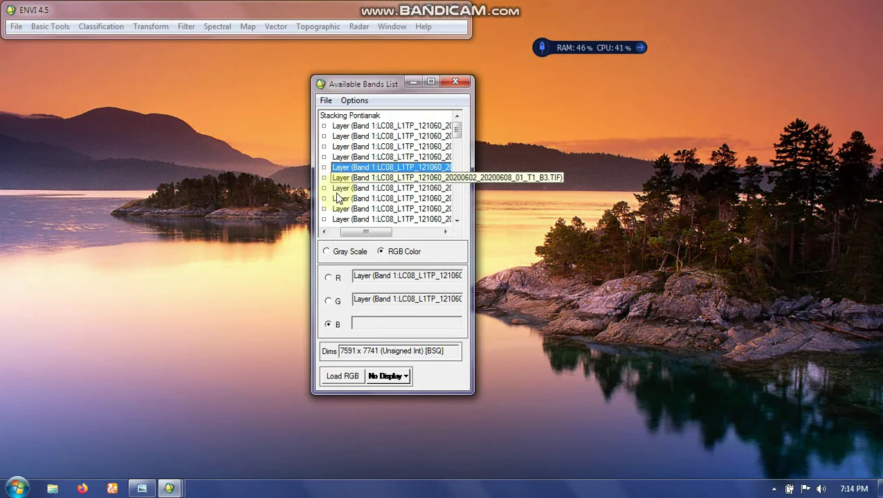
click(335, 201)
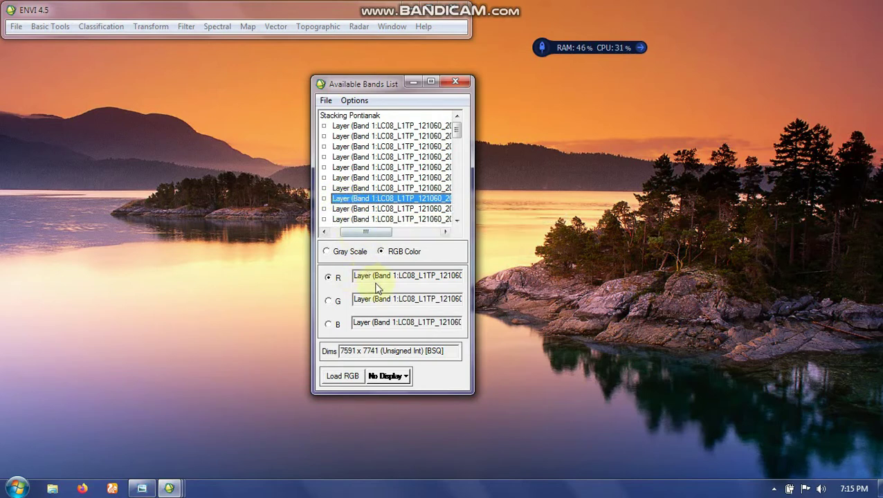
click(344, 377)
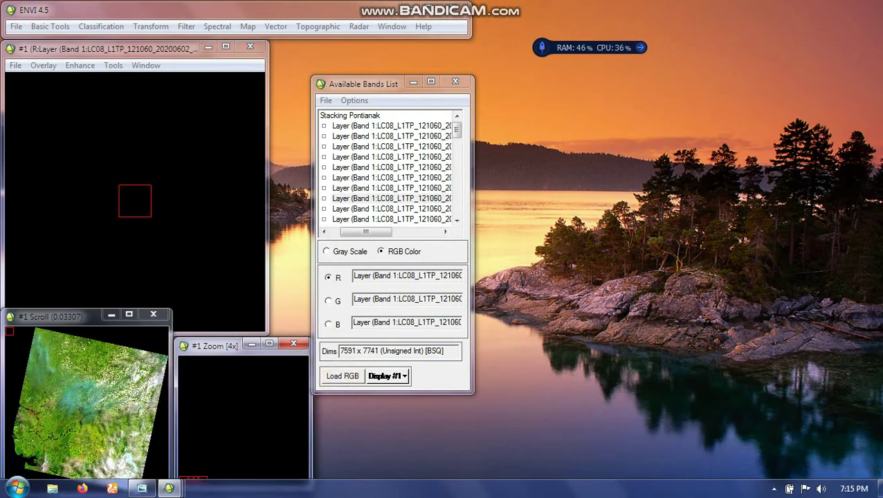
click(83, 439)
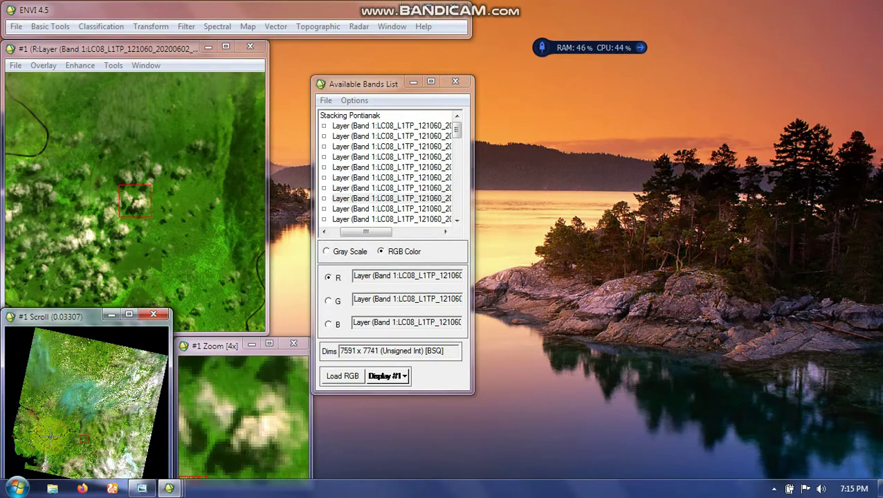
click(38, 424)
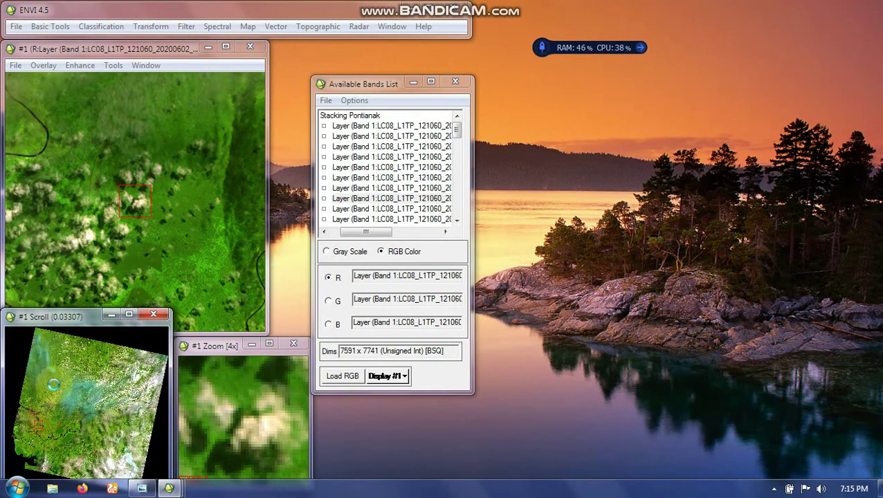
click(95, 355)
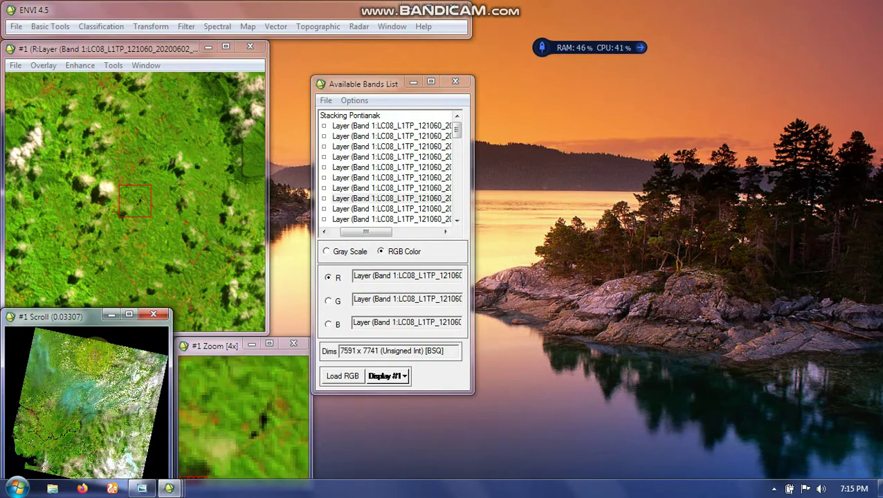
Load Stacking Sanggau Sekadau into a new display as an RGB composite with B6 red, B5 green and B2 blue
click(404, 380)
click(404, 392)
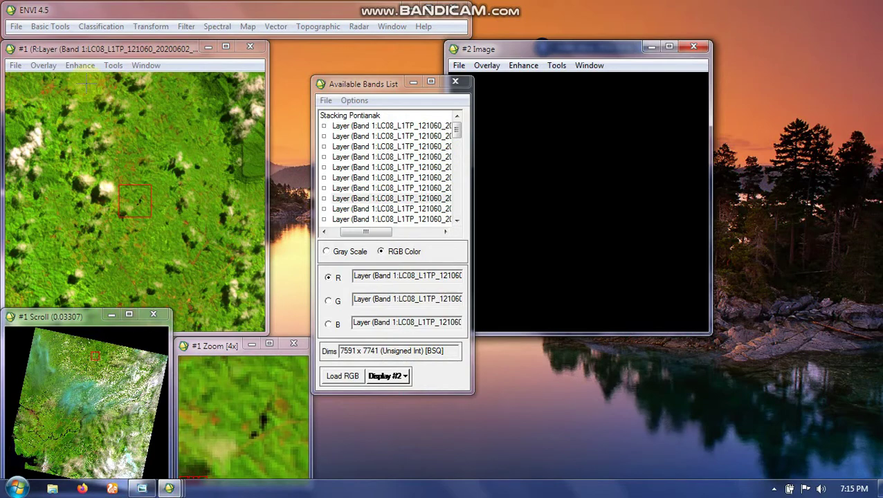
click(456, 219)
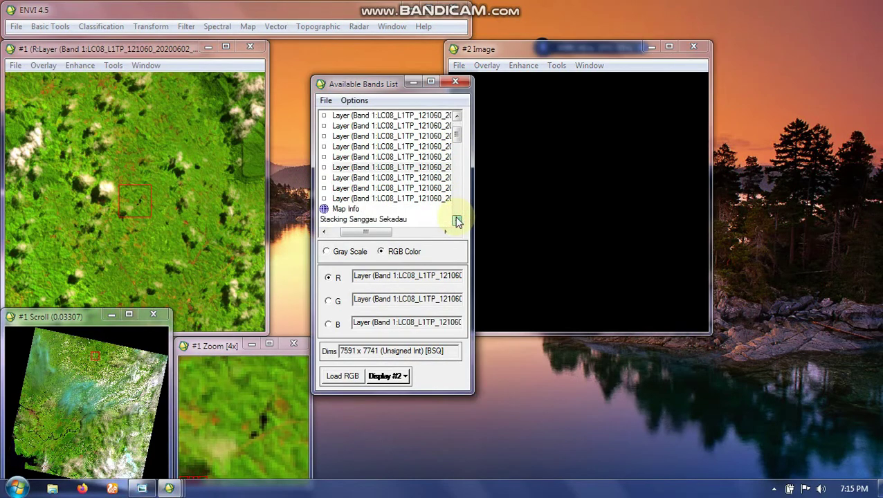
click(456, 219)
click(457, 219)
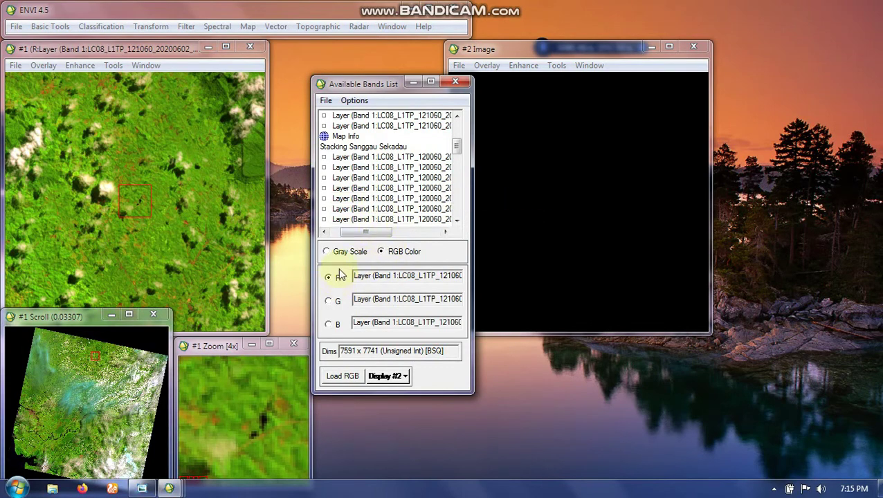
click(329, 188)
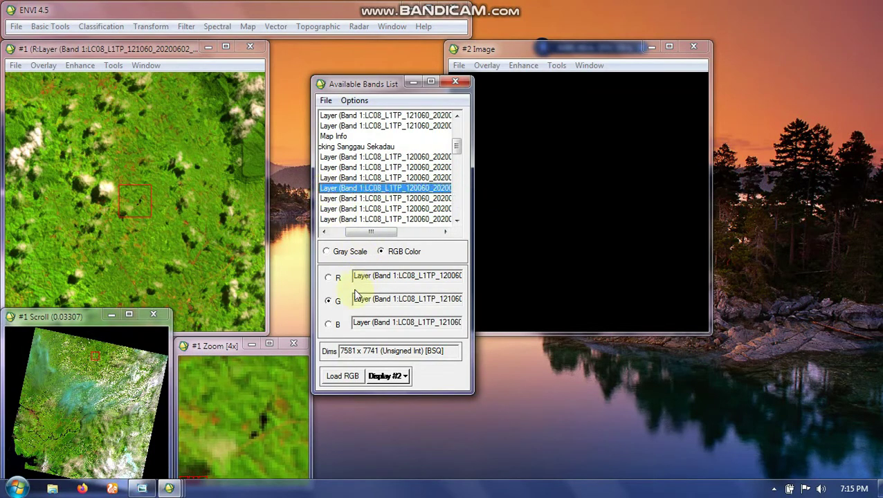
click(341, 199)
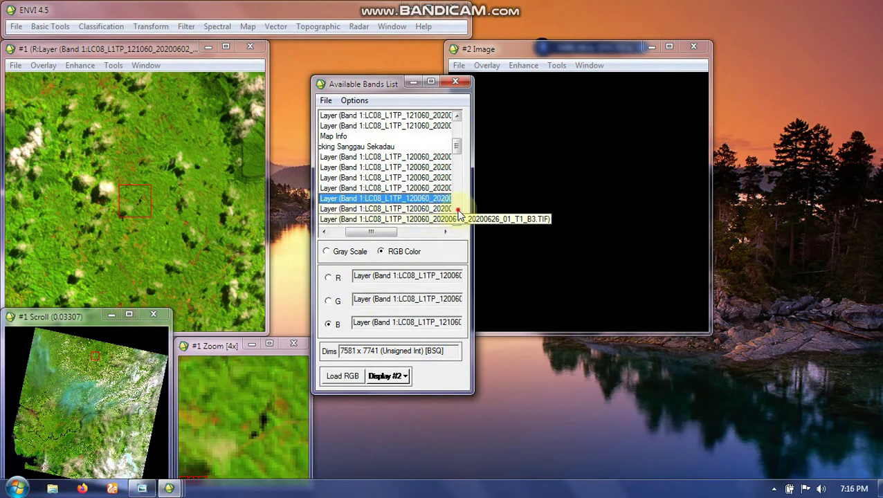
scroll(458, 214, down, 2)
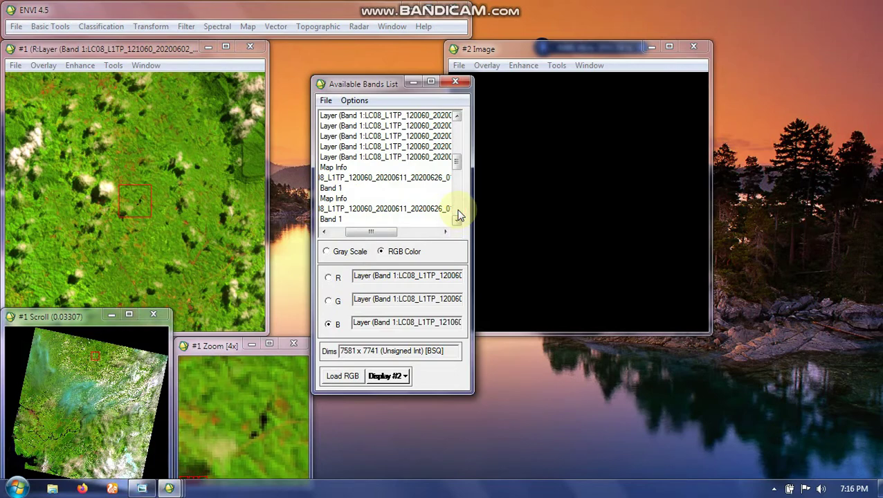
scroll(412, 135, up, 1)
click(419, 158)
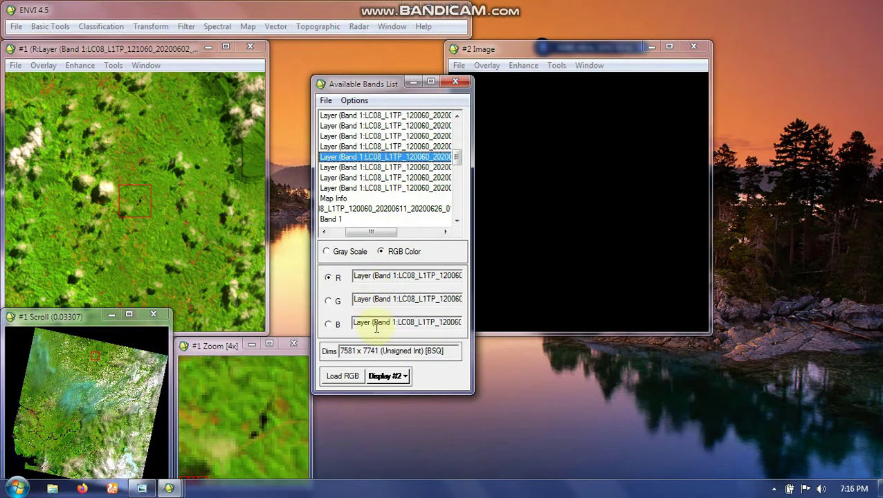
click(339, 380)
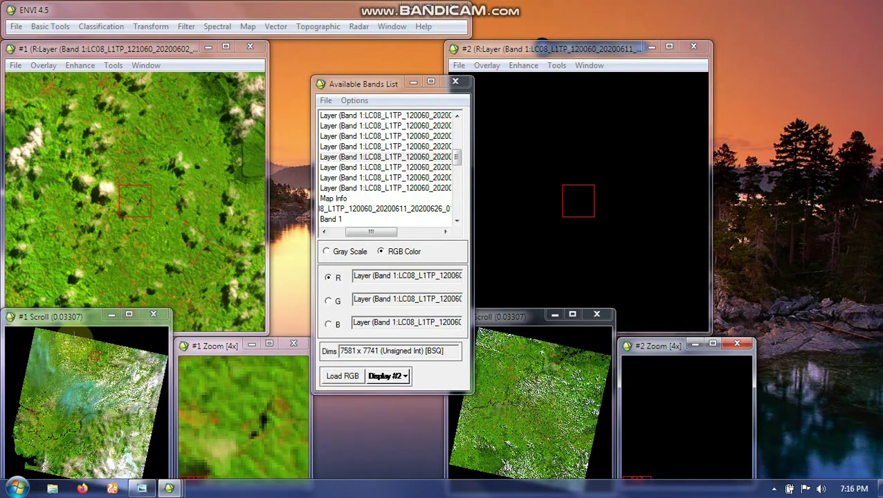
Link the two displays, using Display #1 for the link size and position
right_click(525, 379)
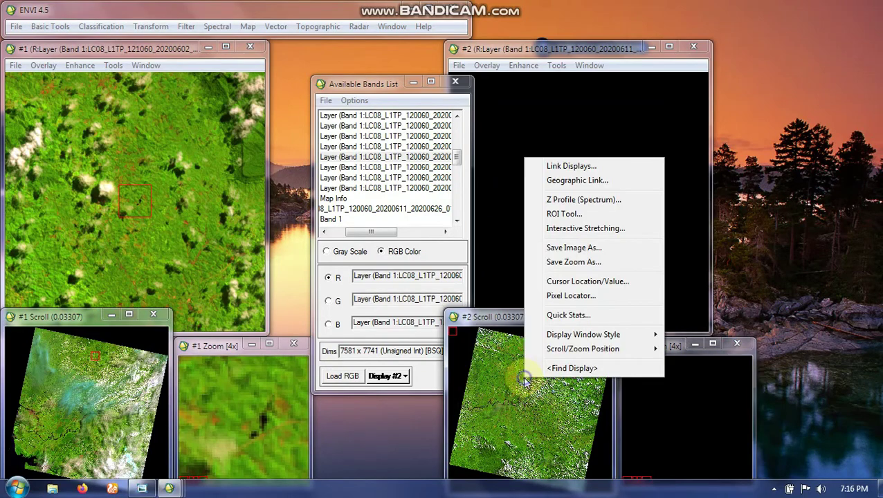
click(568, 167)
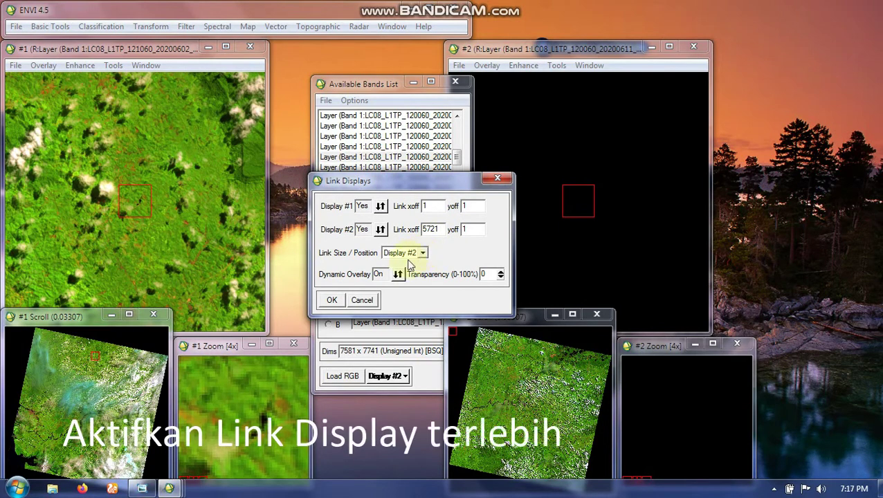
click(420, 253)
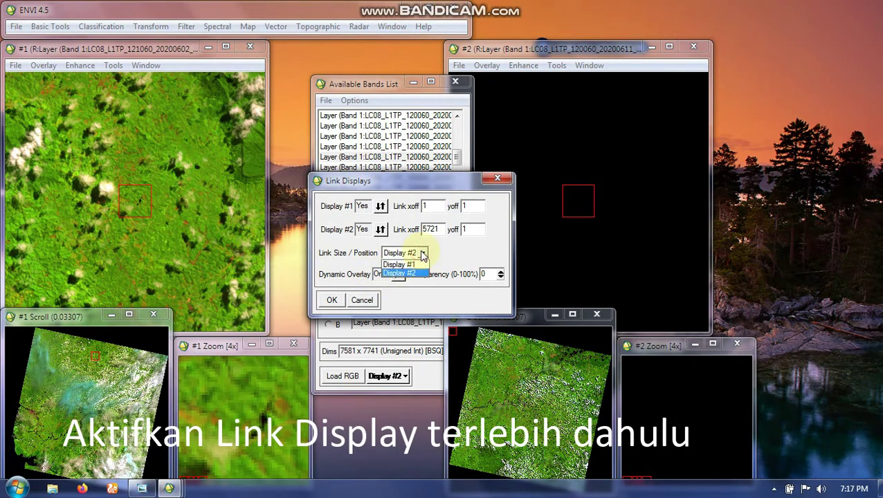
click(413, 265)
click(330, 301)
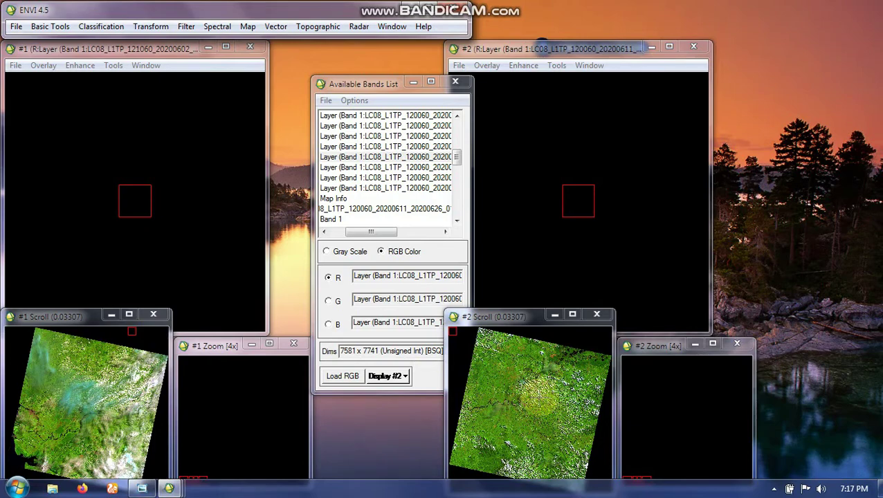
Start a georeferenced mosaic and import Stacking Pontianak and Stacking Sanggau Sekadau as full scenes with all bands
click(247, 26)
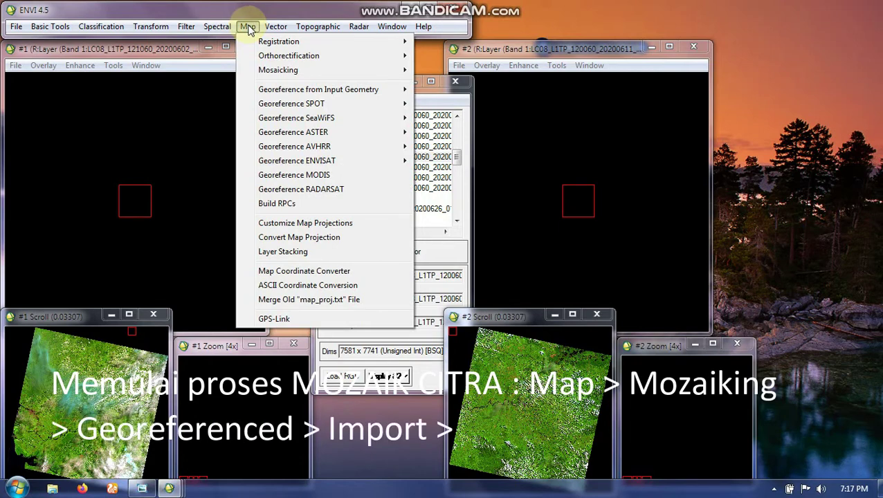
mouse_move(271, 44)
mouse_move(280, 74)
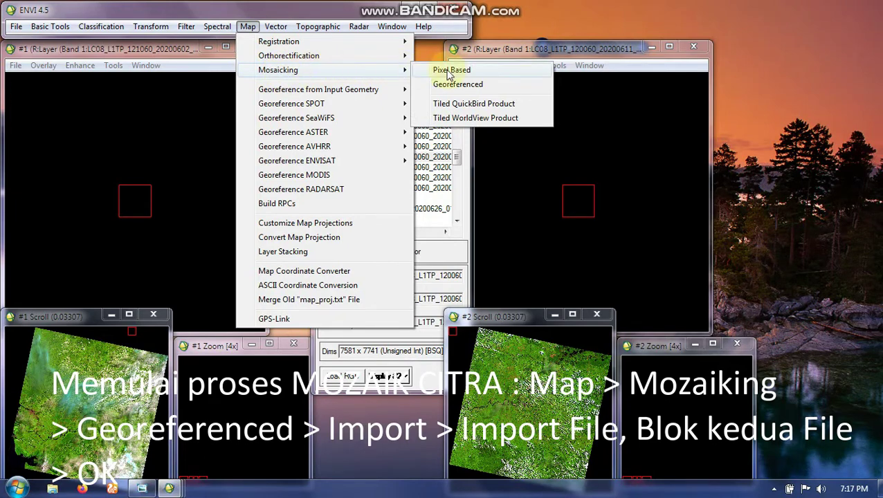
click(464, 84)
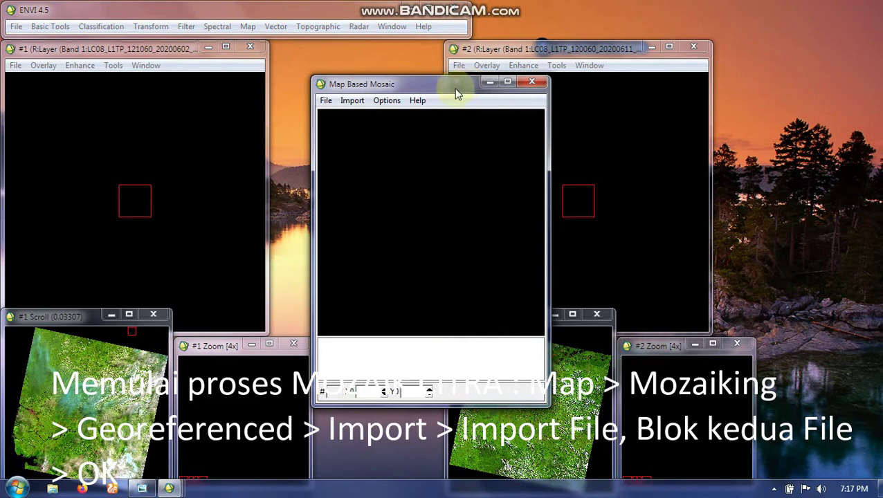
click(357, 100)
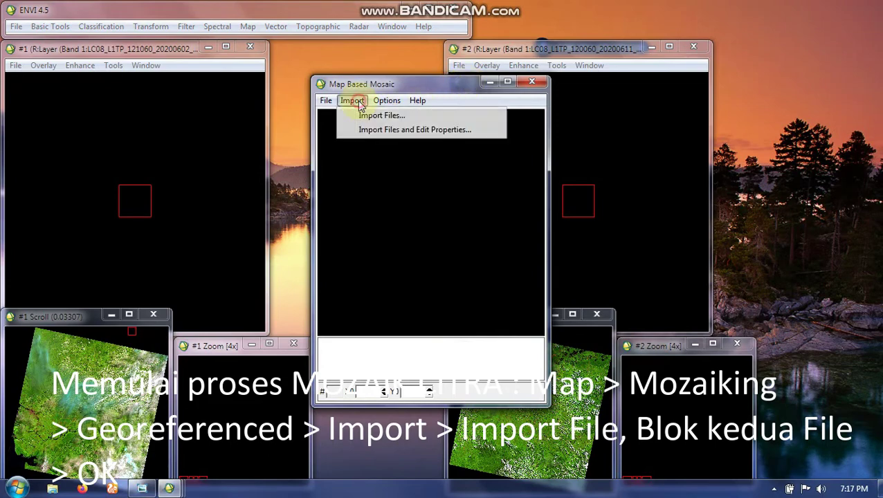
click(366, 115)
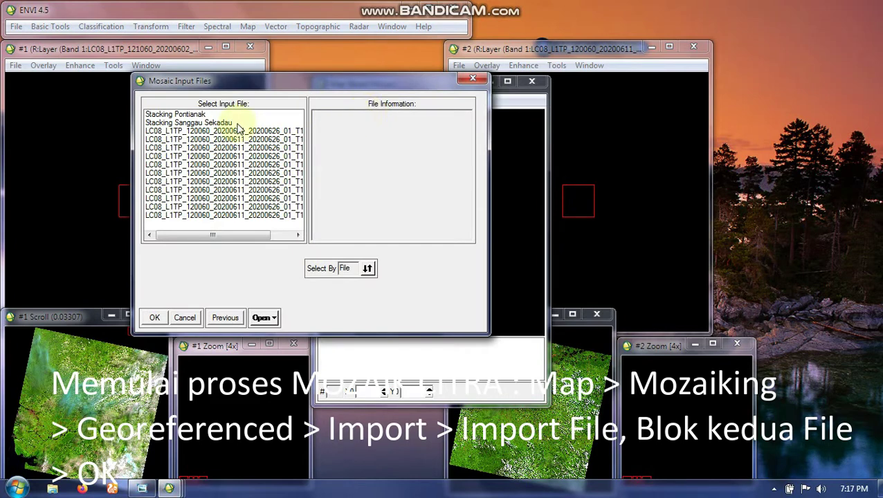
click(190, 115)
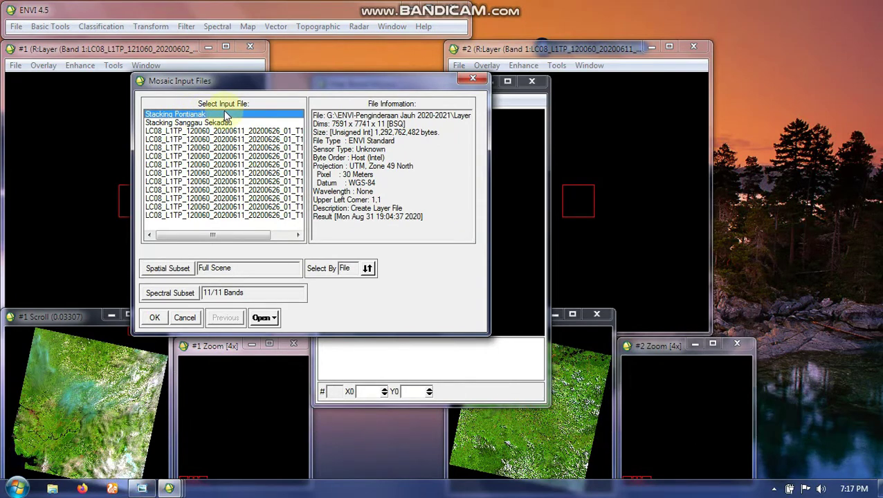
key(shift+Down)
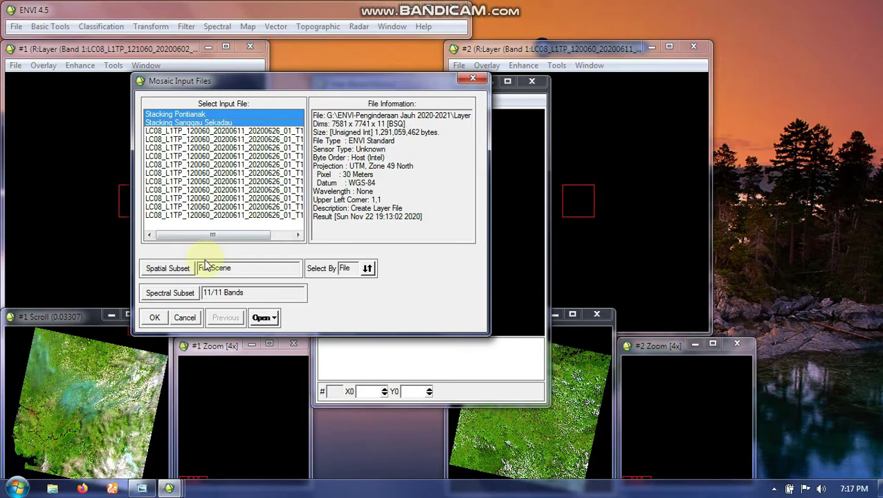
click(154, 316)
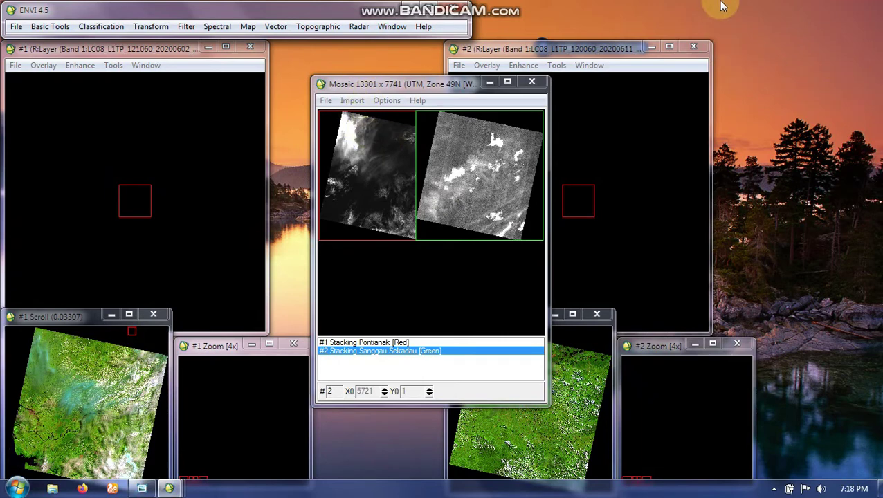
Set the Stacking Sanggau Sekadau mosaic entry to ignore data value 0 with Fixed color balancing, and turn off the mosaic's image frames
right_click(457, 174)
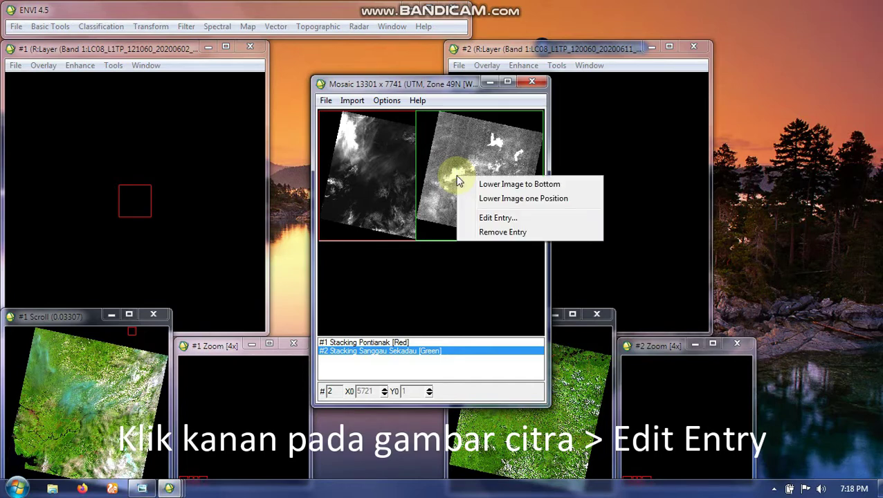
click(488, 217)
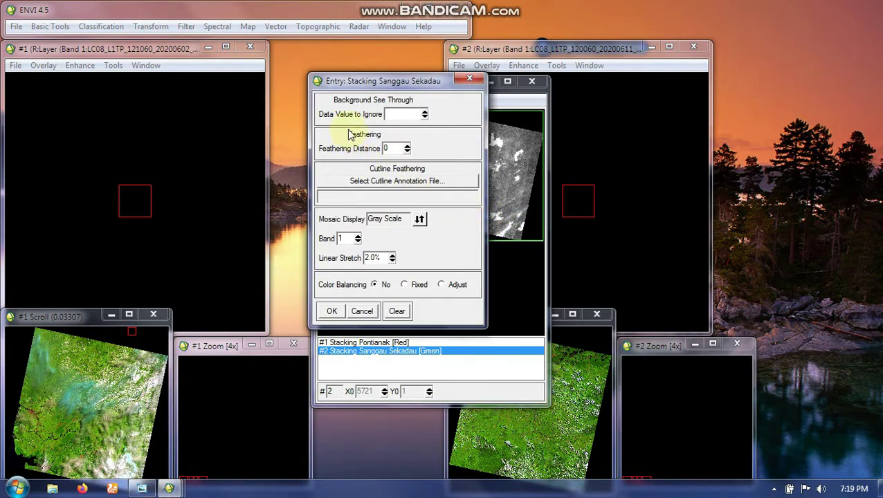
click(424, 117)
click(424, 112)
click(424, 112)
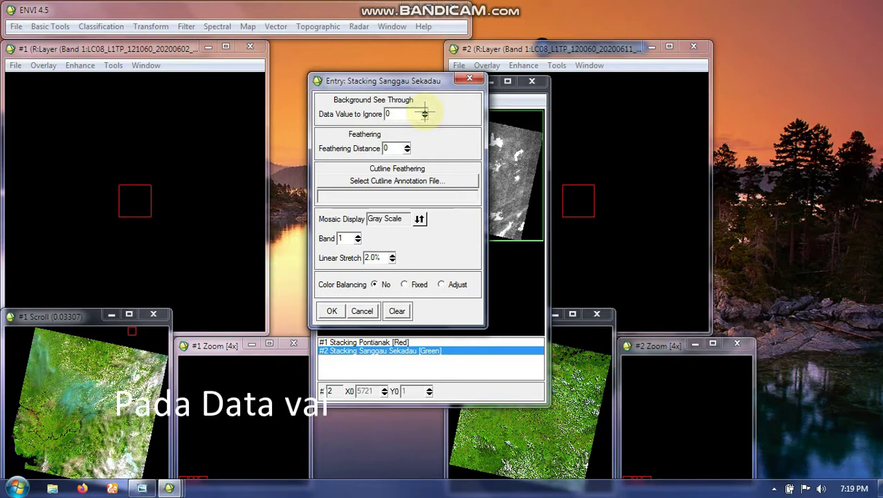
click(406, 286)
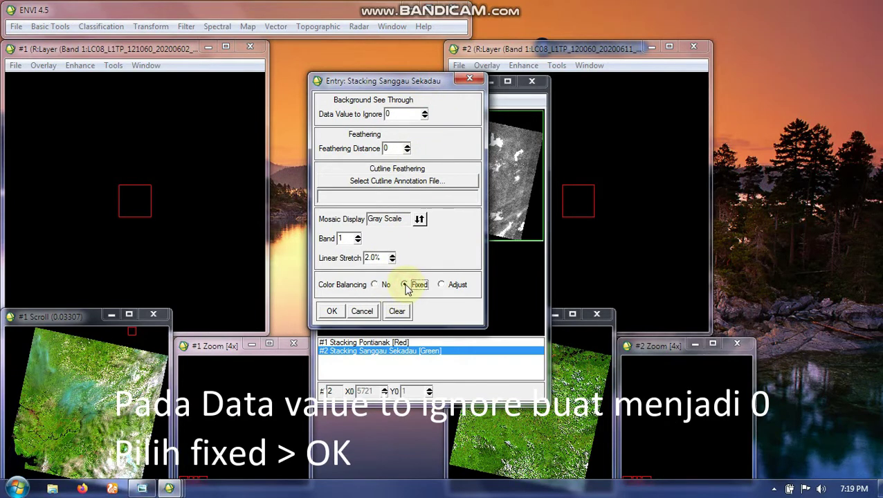
click(331, 311)
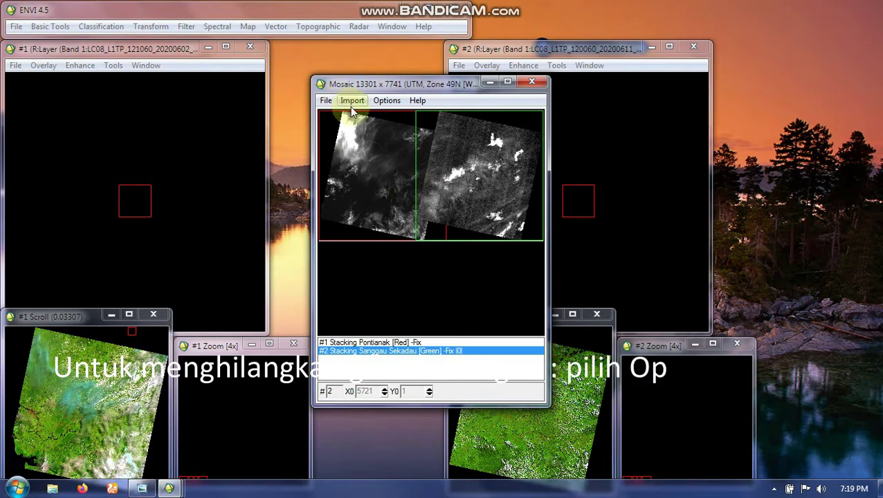
click(385, 103)
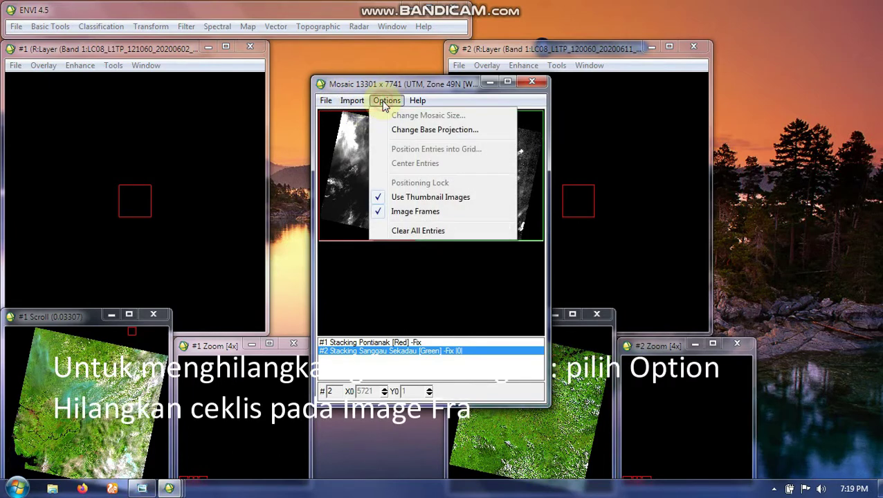
click(379, 213)
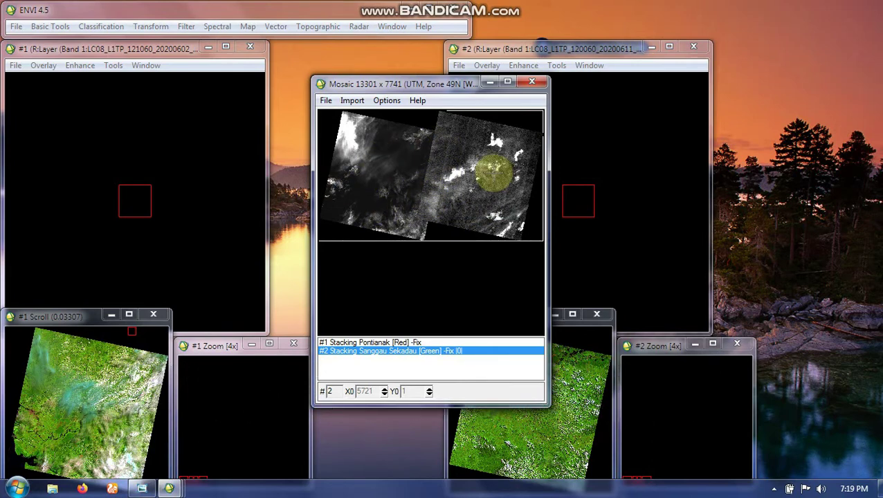
Apply the mosaic and browse for its output location to the MOZAIK CITRA folder in ENVI-Penginderaan Jauh 2020-2021 on drive G
click(326, 101)
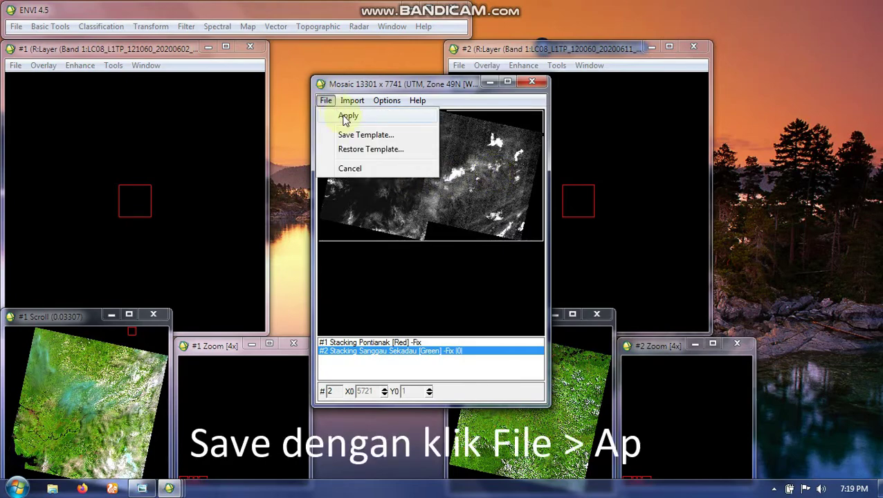
click(345, 115)
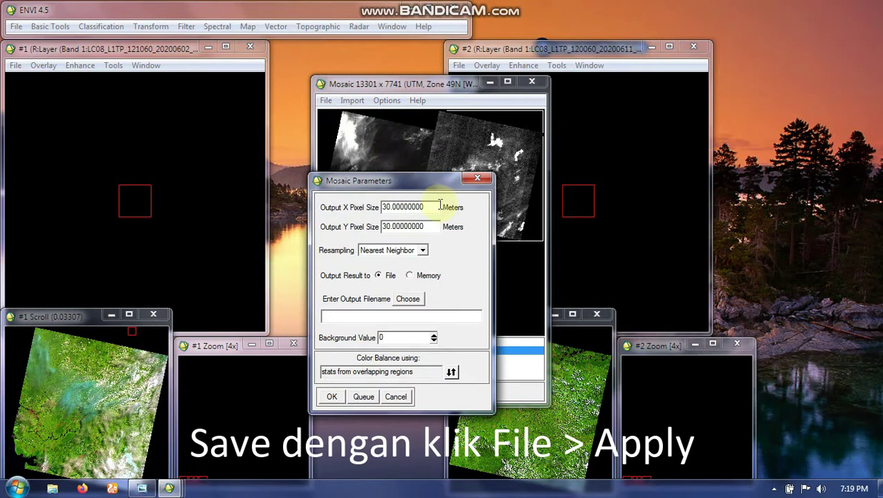
click(408, 301)
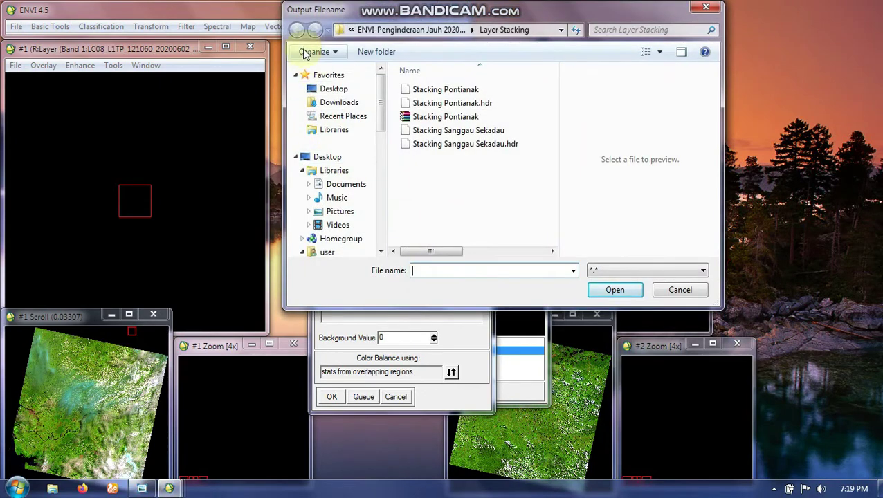
drag(382, 252, 382, 252)
click(356, 248)
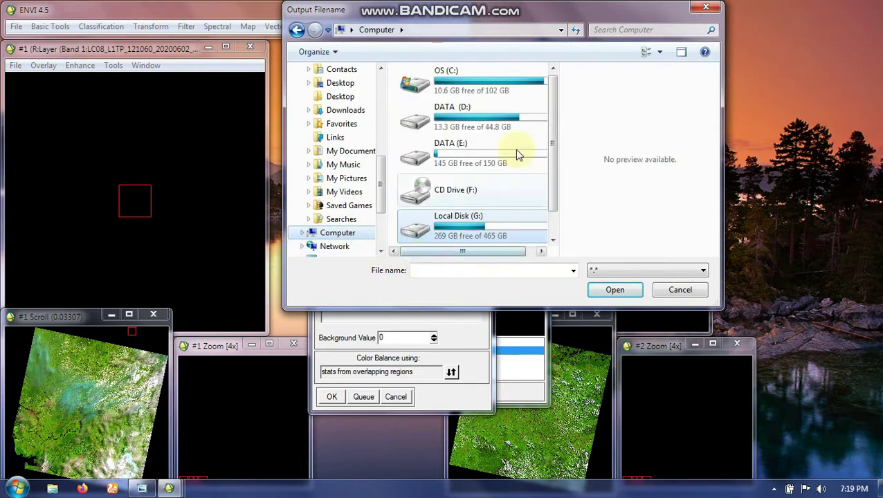
click(450, 233)
double_click(450, 234)
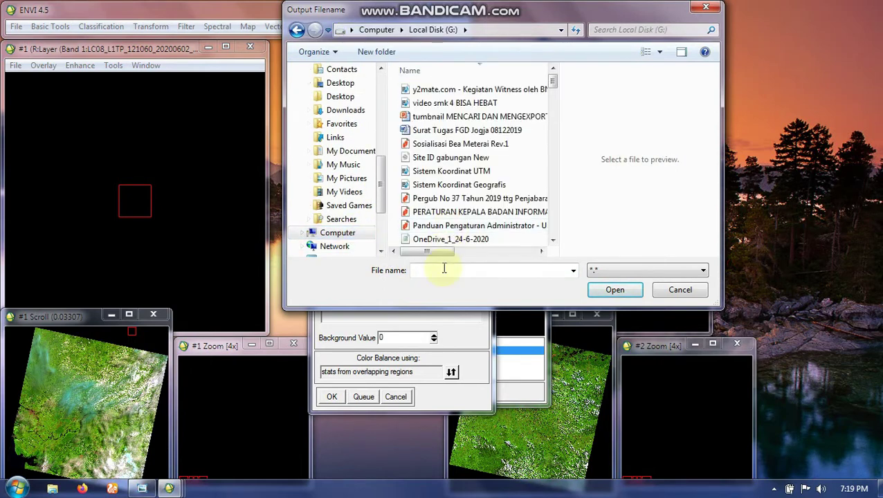
click(602, 31)
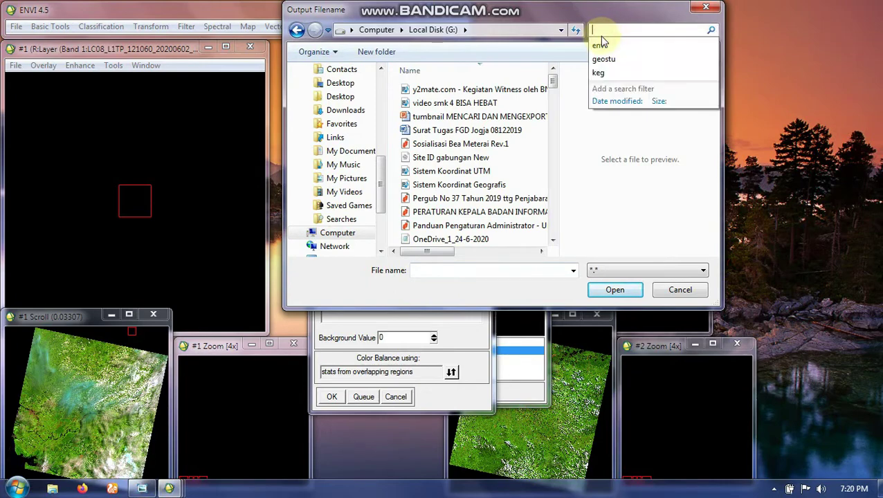
click(600, 45)
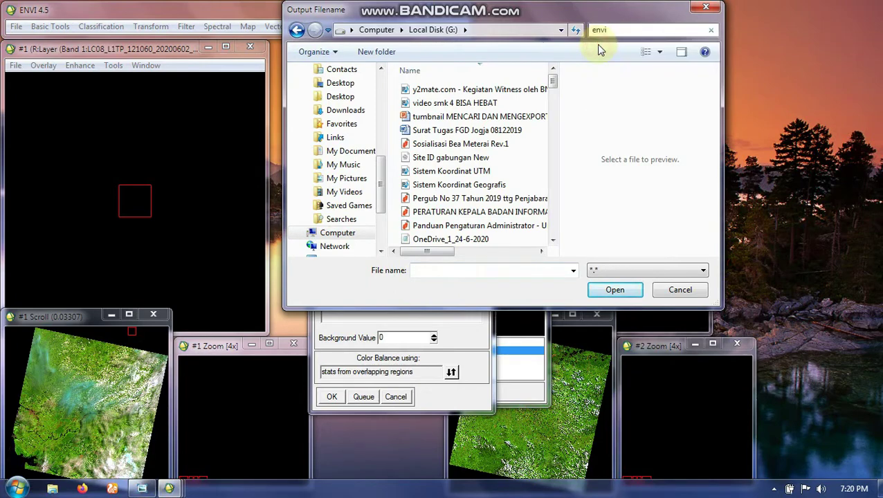
double_click(466, 132)
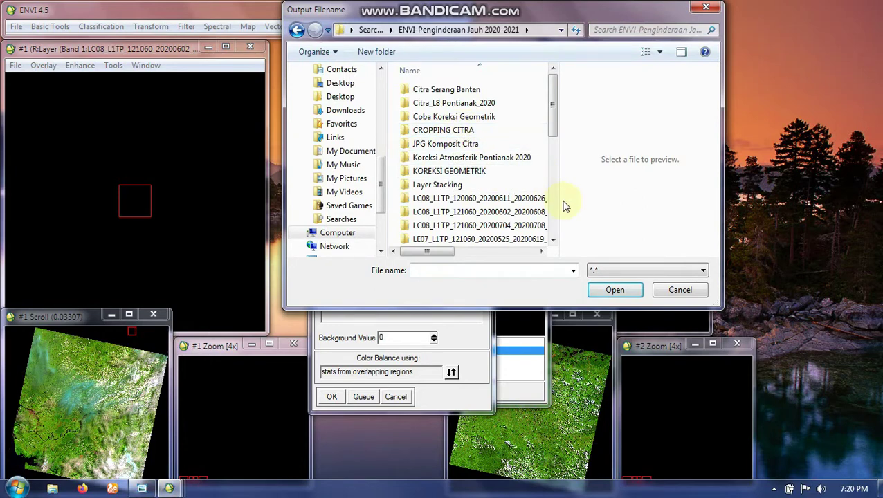
click(552, 240)
scroll(552, 240, down, 3)
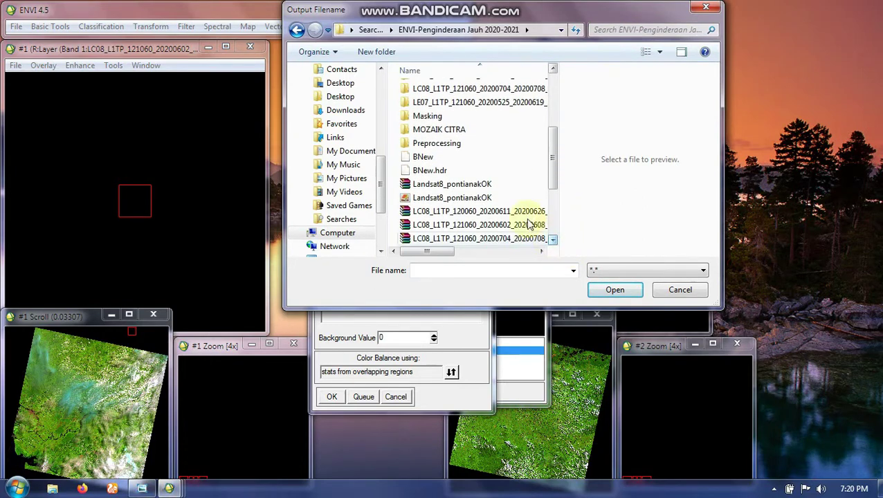
double_click(443, 130)
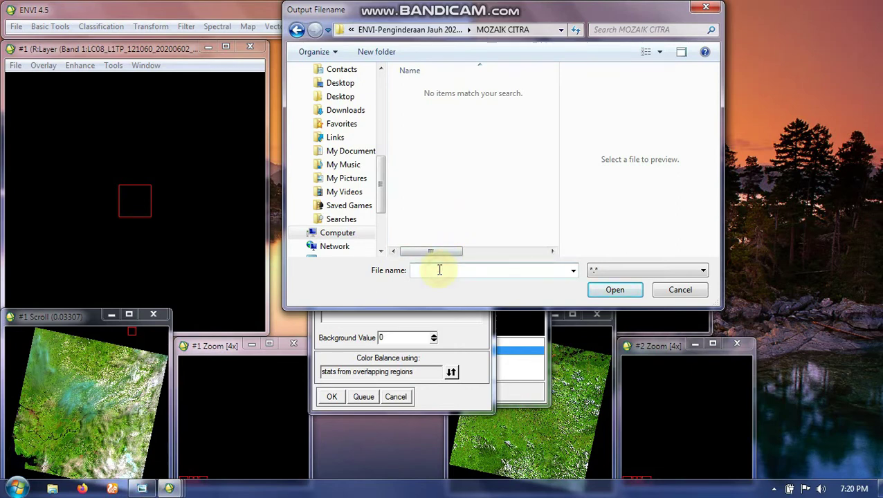
Name the output file Citra Pontianak Sanggau Sekadau and run the mosaic
text(Citra Pontiana)
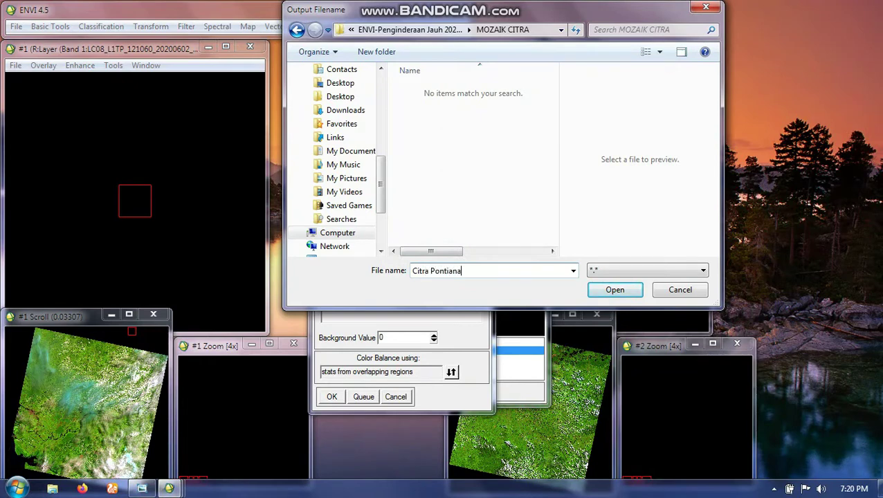
text(k Sanggau Sekadau)
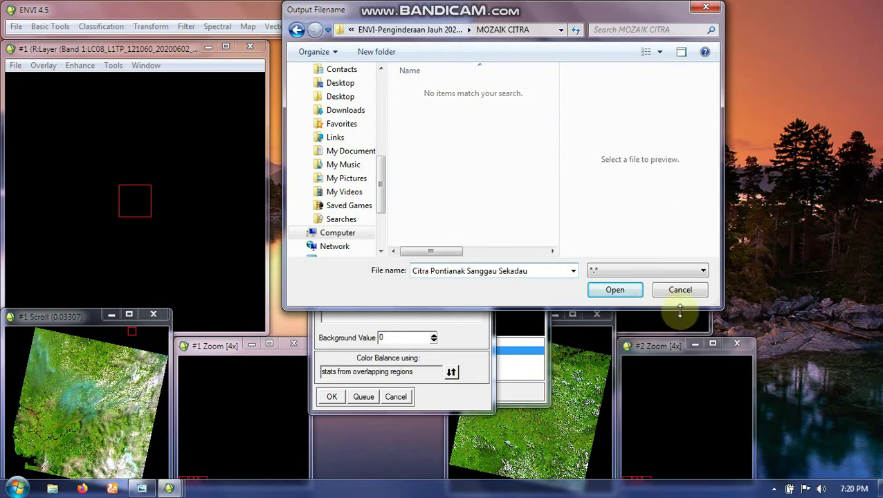
click(626, 290)
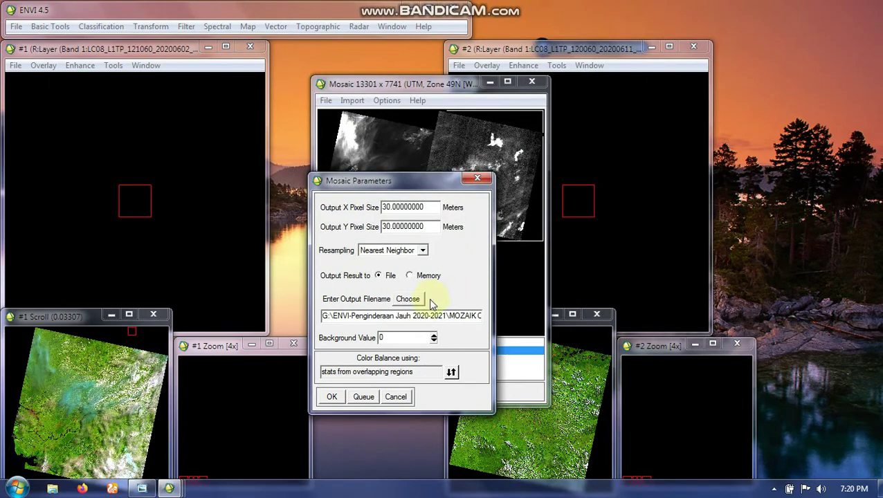
click(331, 395)
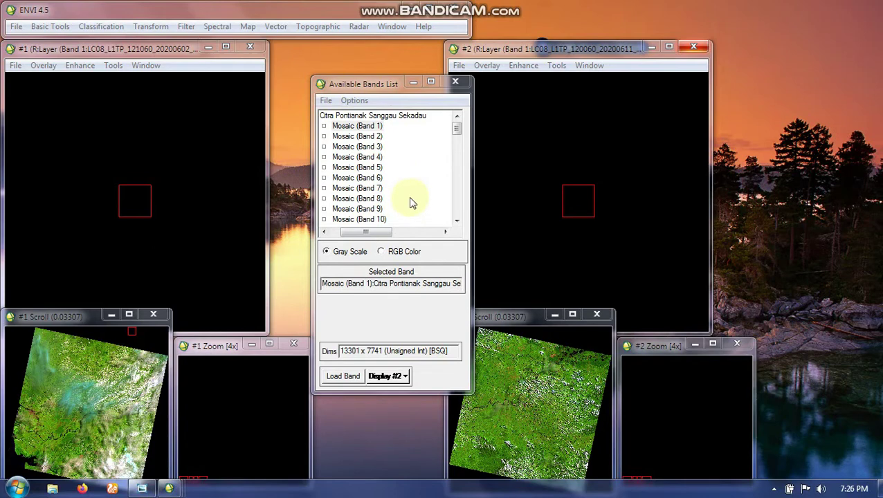
Load the Citra Pontianak Sanggau Sekadau mosaic into a new display as an RGB composite of bands 6, 5 and 2
click(405, 375)
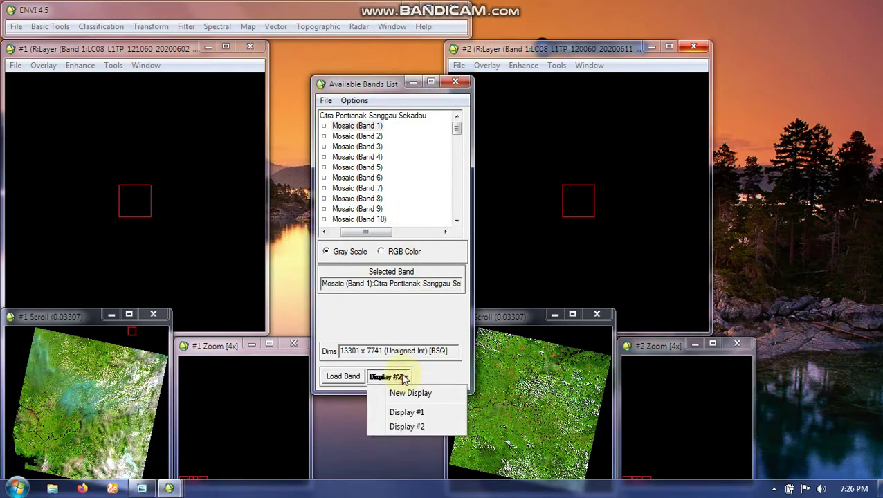
click(400, 392)
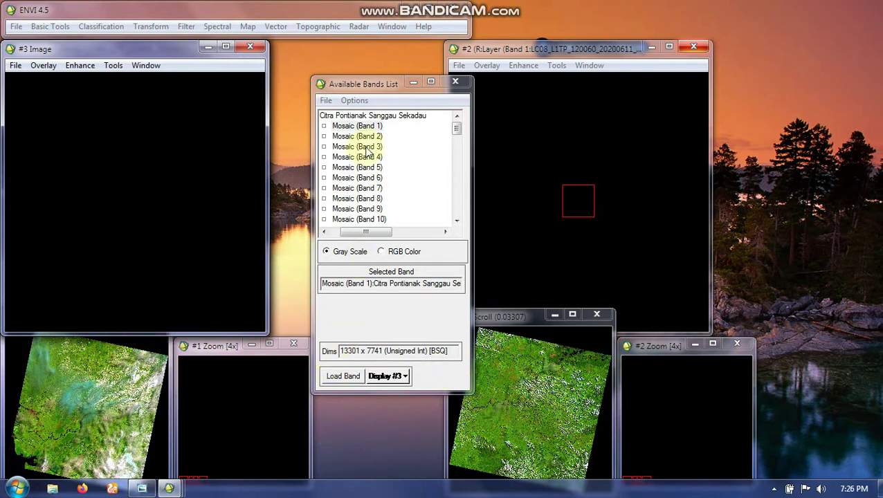
click(381, 252)
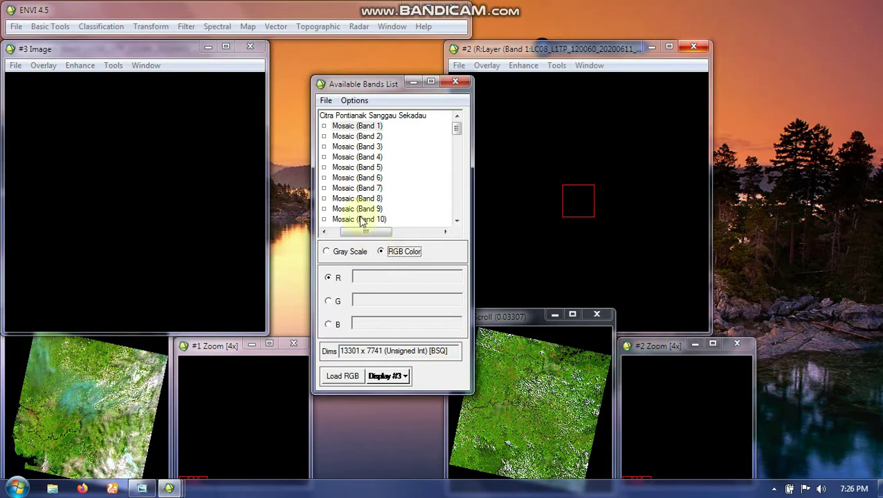
click(334, 179)
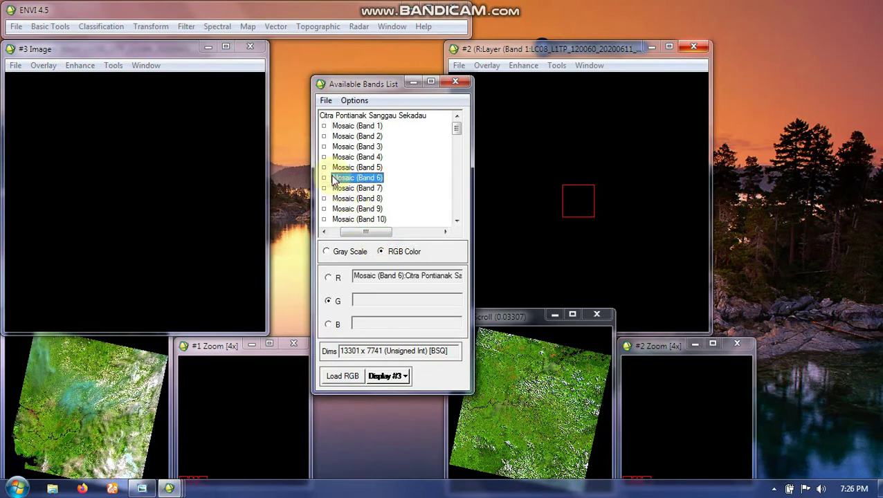
click(335, 168)
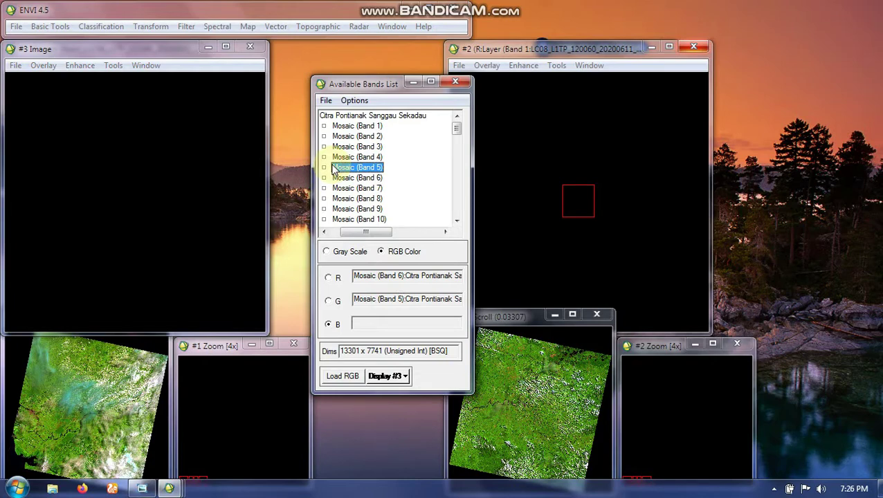
click(337, 138)
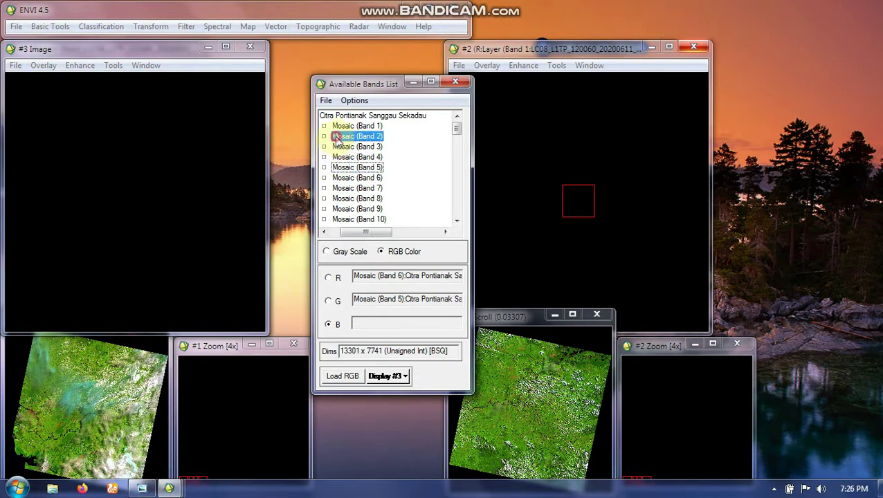
click(350, 380)
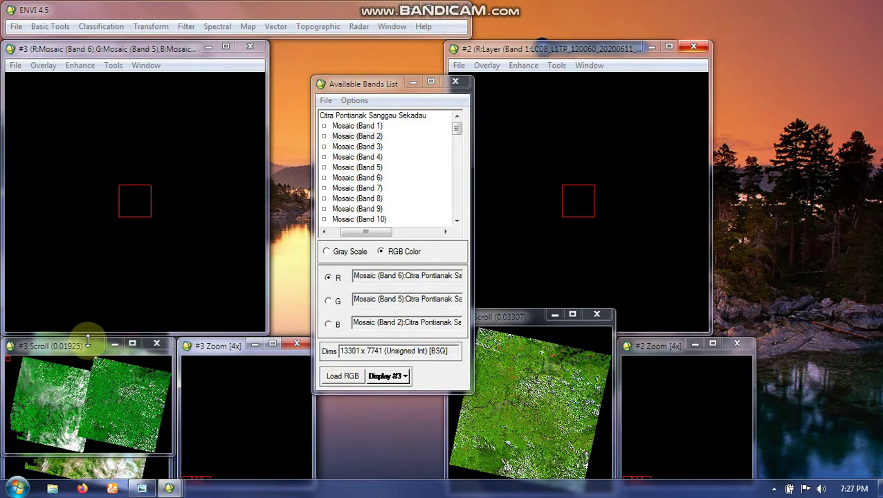
Move the mosaic display clear of the two source displays, minimize the Available Bands List and shift the #2 Scroll window away from it
drag(89, 345, 760, 366)
drag(143, 53, 769, 43)
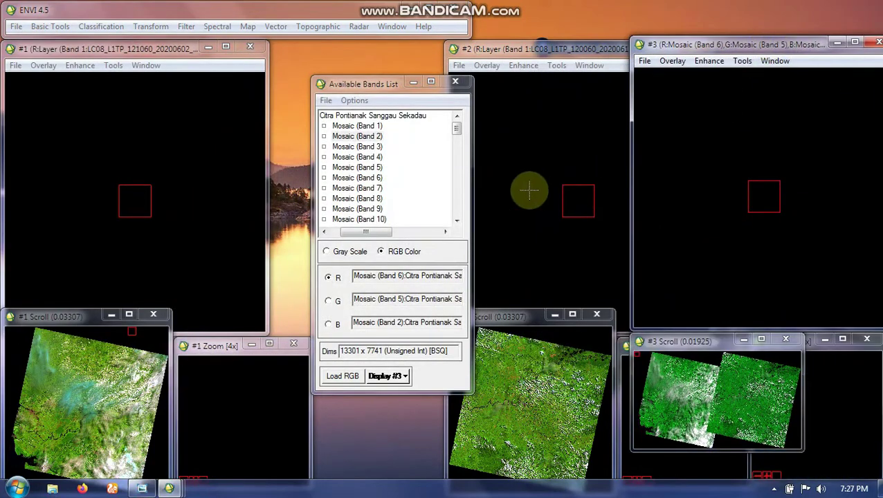
click(413, 82)
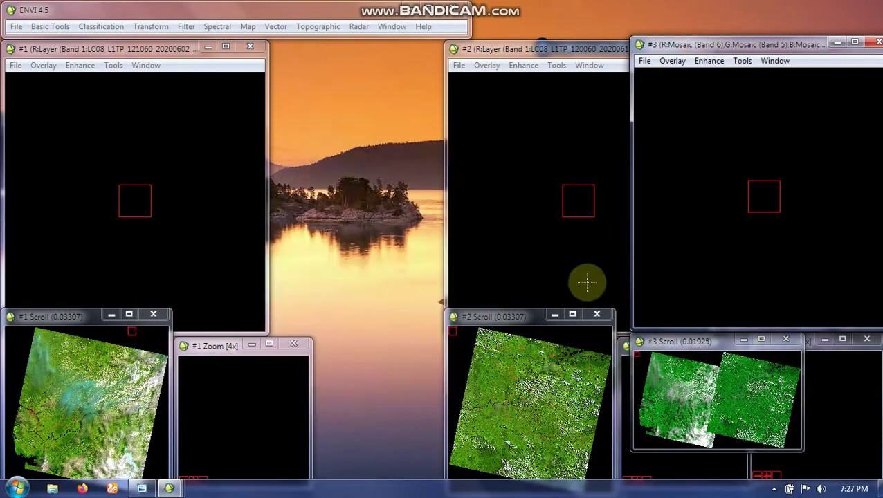
drag(496, 320, 370, 316)
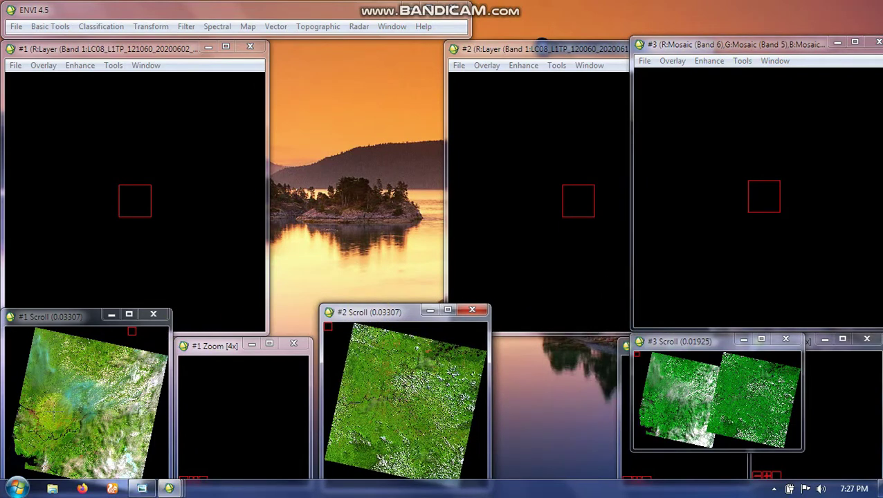
Center Display #1 on the scene's southwestern part, unlink it, then place Display #2 beside it and center its view on the middle of the scene
click(27, 420)
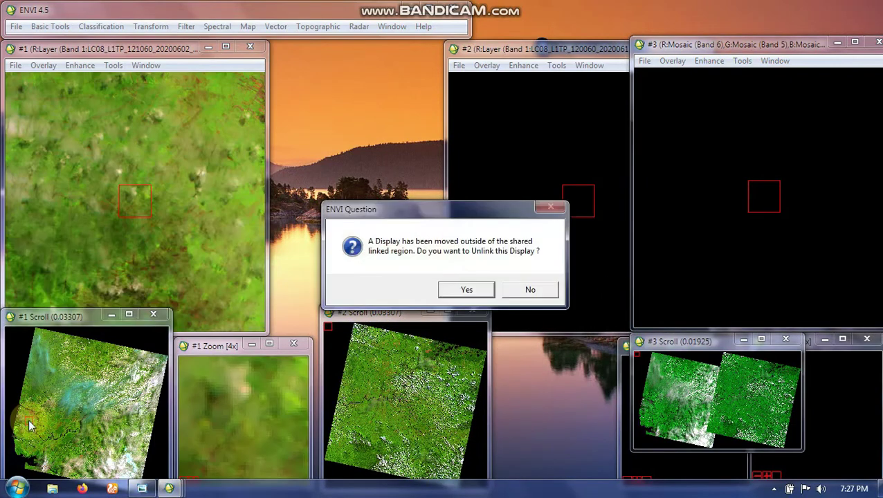
click(469, 290)
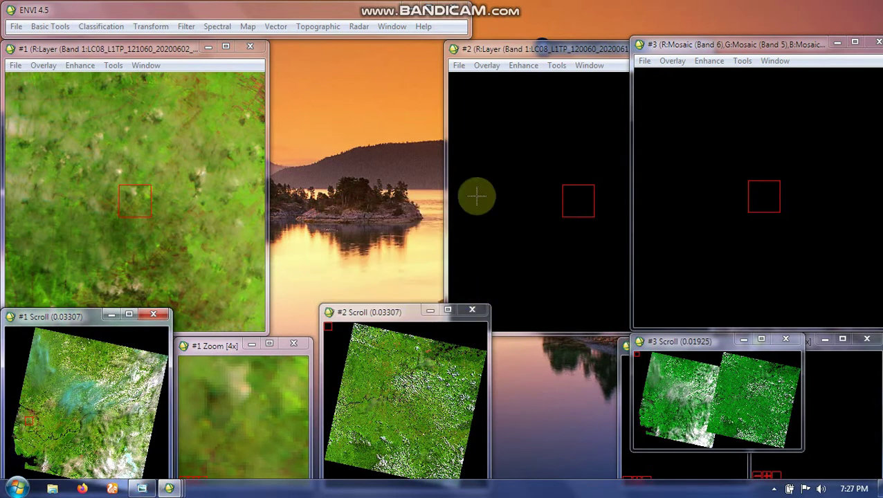
drag(497, 50, 335, 36)
click(355, 403)
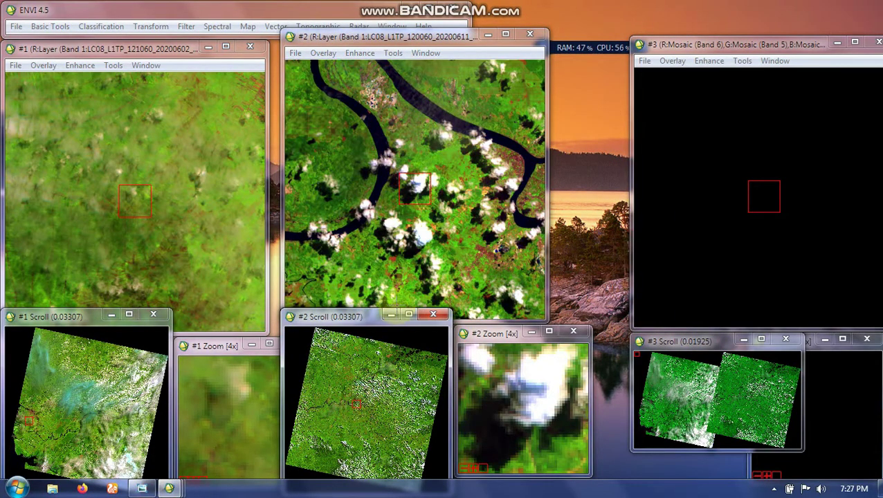
View the western scene and the seam between both scenes in the mosaic, then arrange Display #3's image, scroll and zoom windows beside Display #2
click(668, 413)
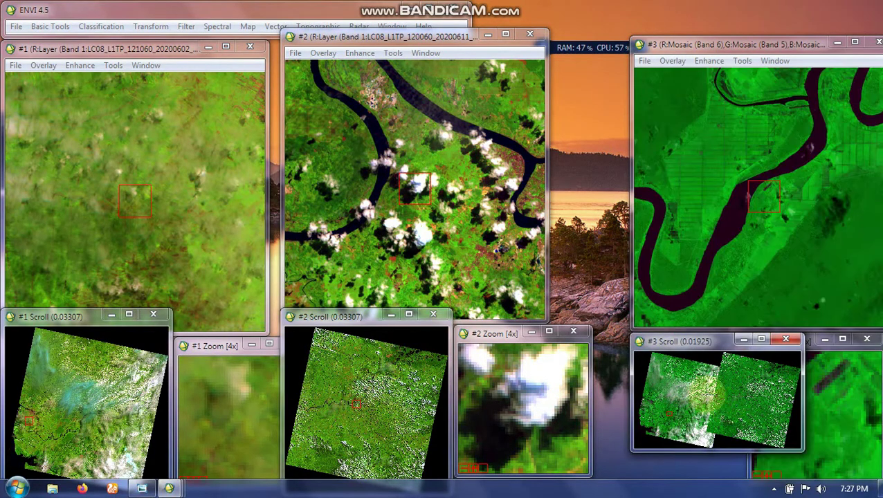
click(720, 390)
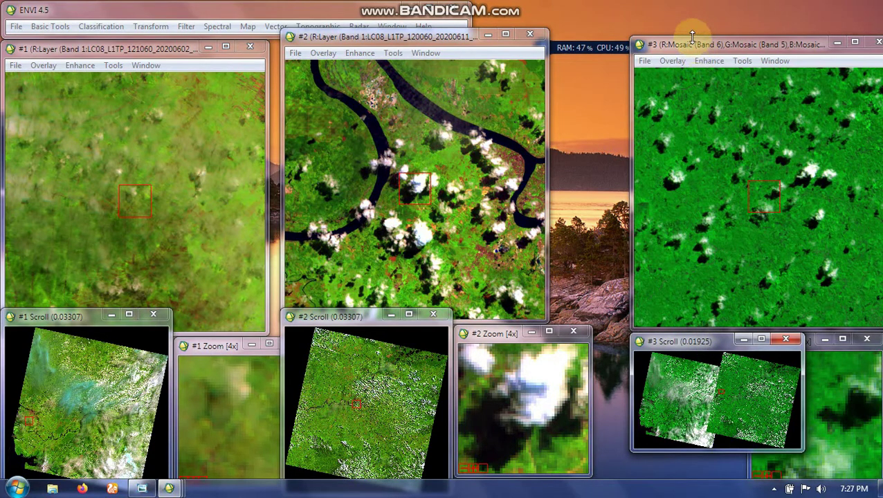
drag(691, 41, 622, 13)
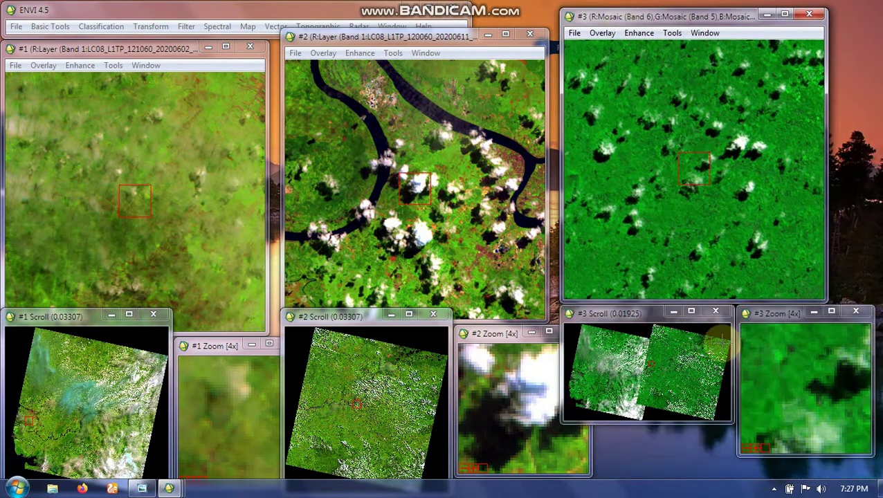
drag(629, 311, 654, 372)
drag(781, 315, 818, 326)
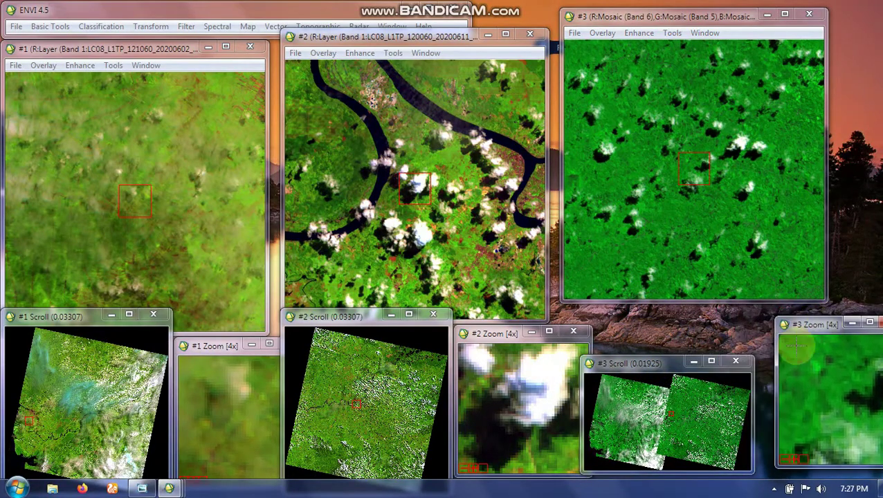